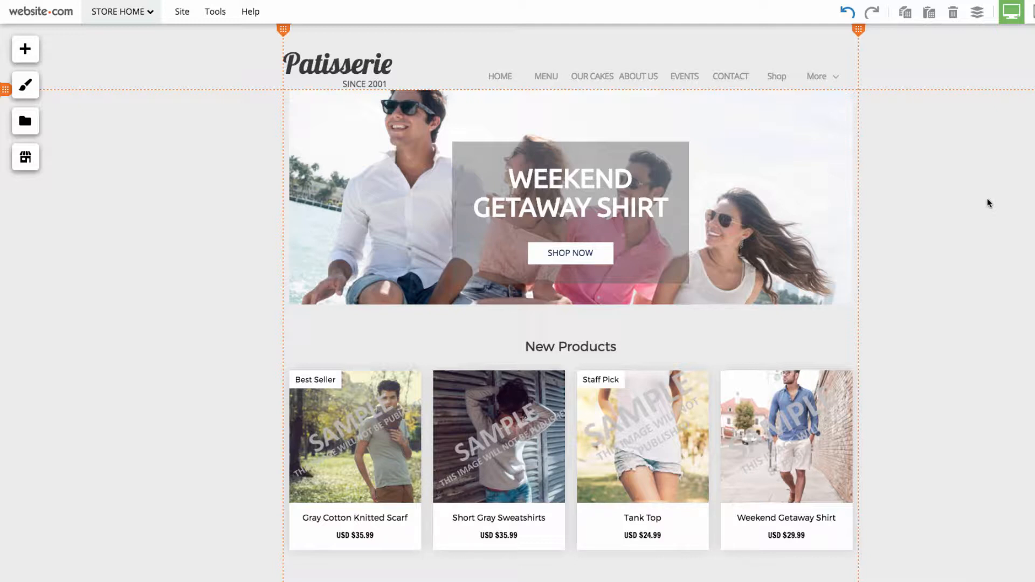
- Go to the Store Manager's products catalog and start a new product
left_click(26, 157)
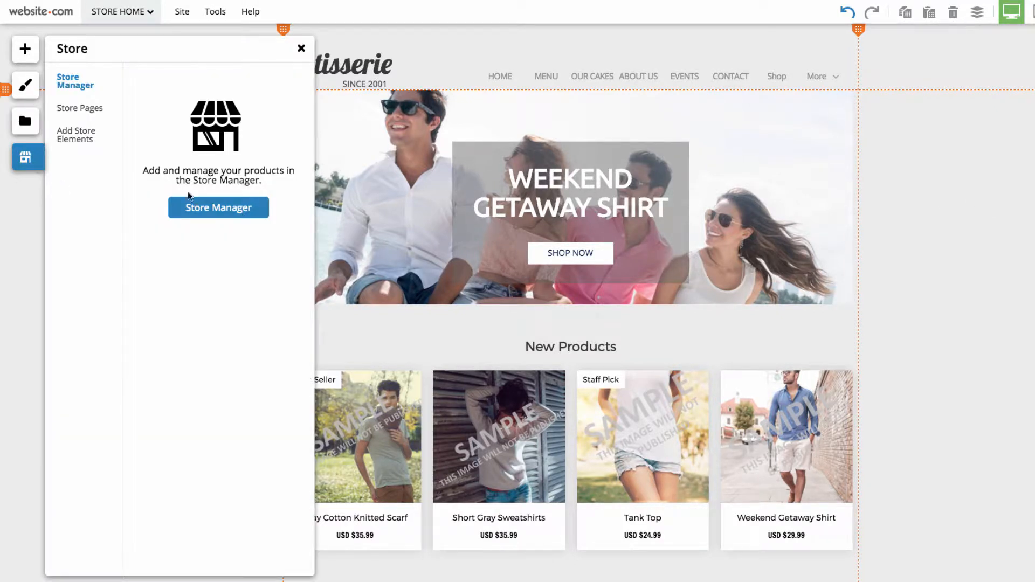
left_click(227, 208)
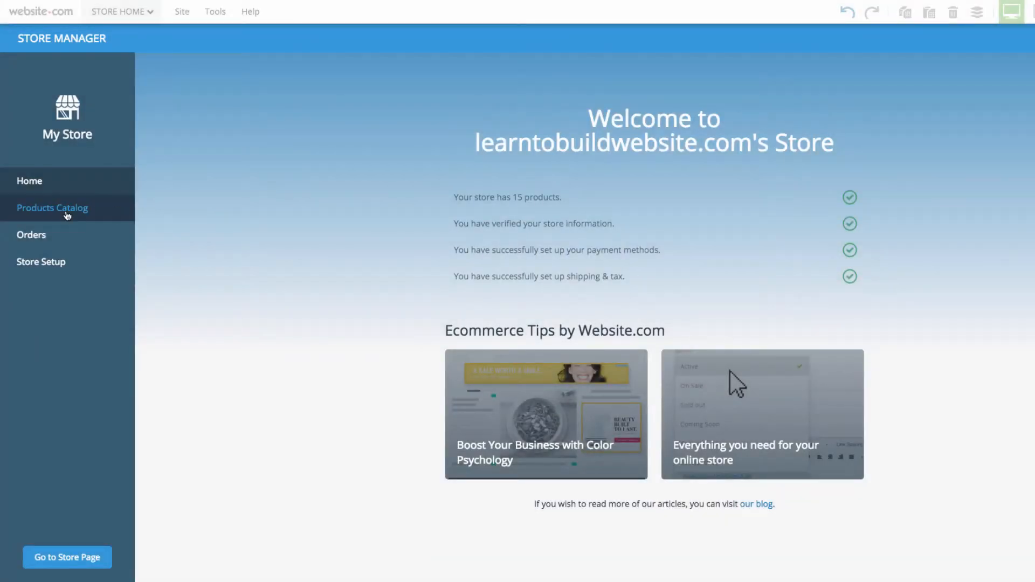
left_click(65, 209)
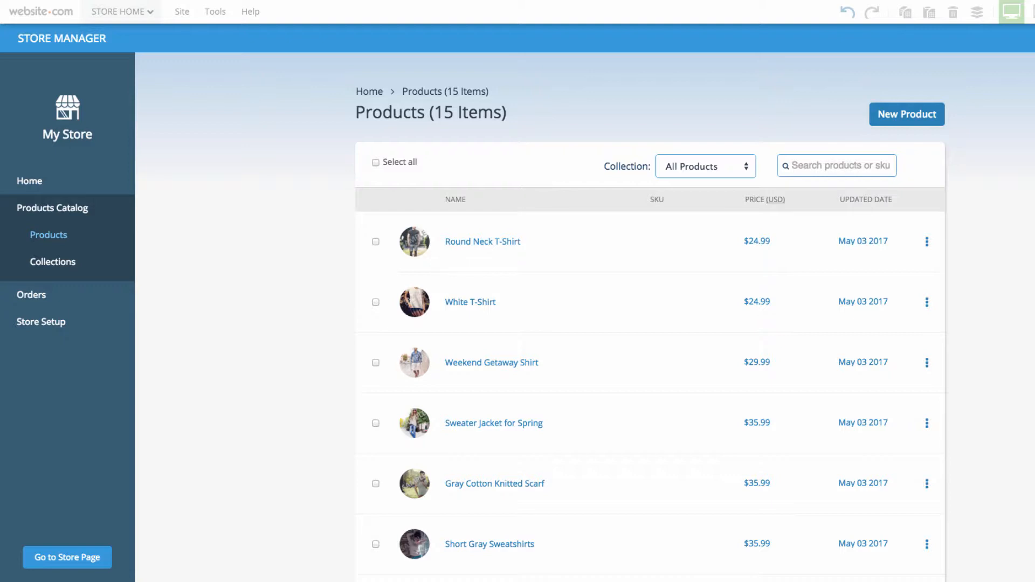
left_click(905, 122)
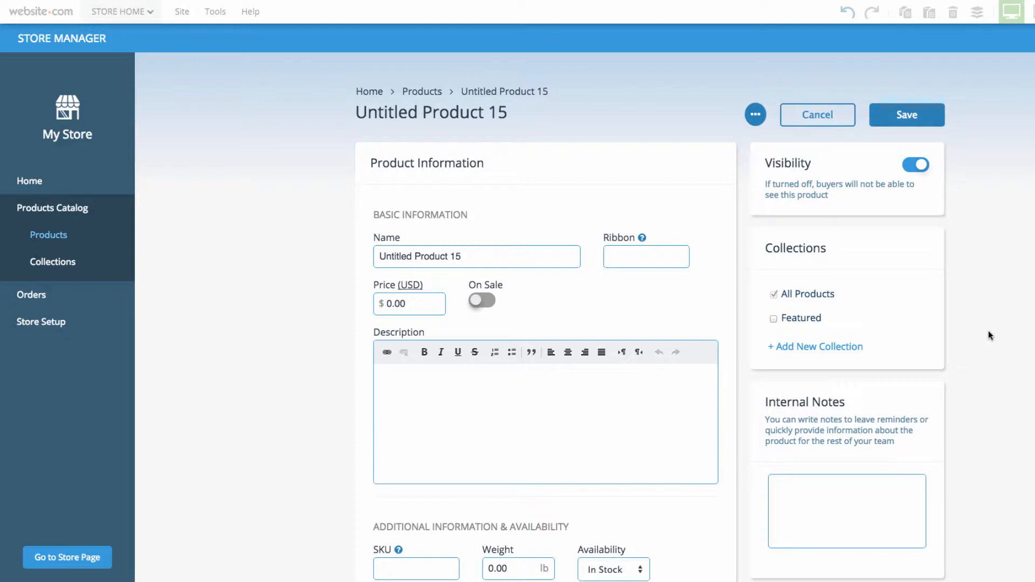
- Name the new product "Cream Filled Cupcakes" in its basic information
scroll(989, 332, "down", 1)
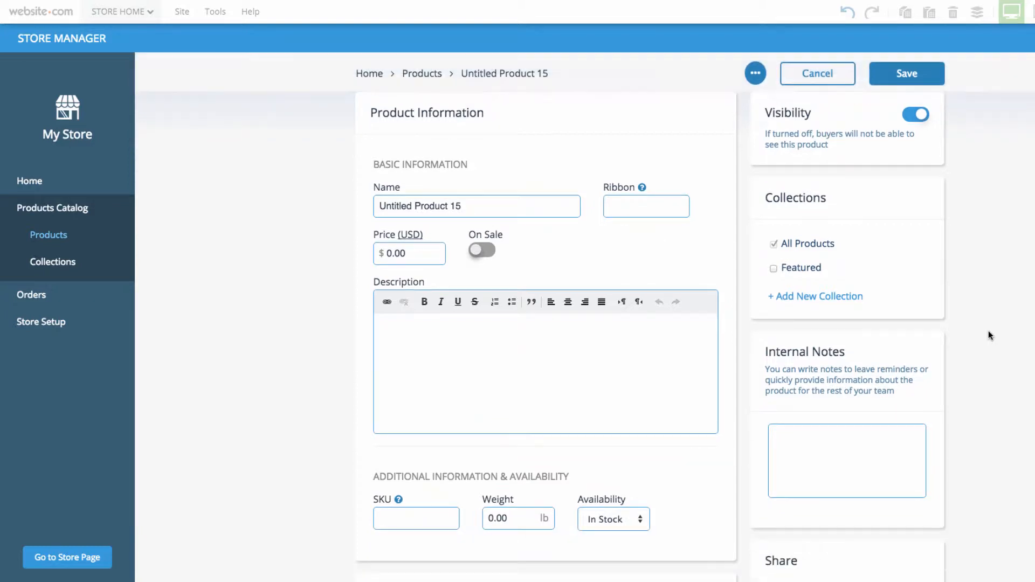
scroll(989, 331, "down", 1)
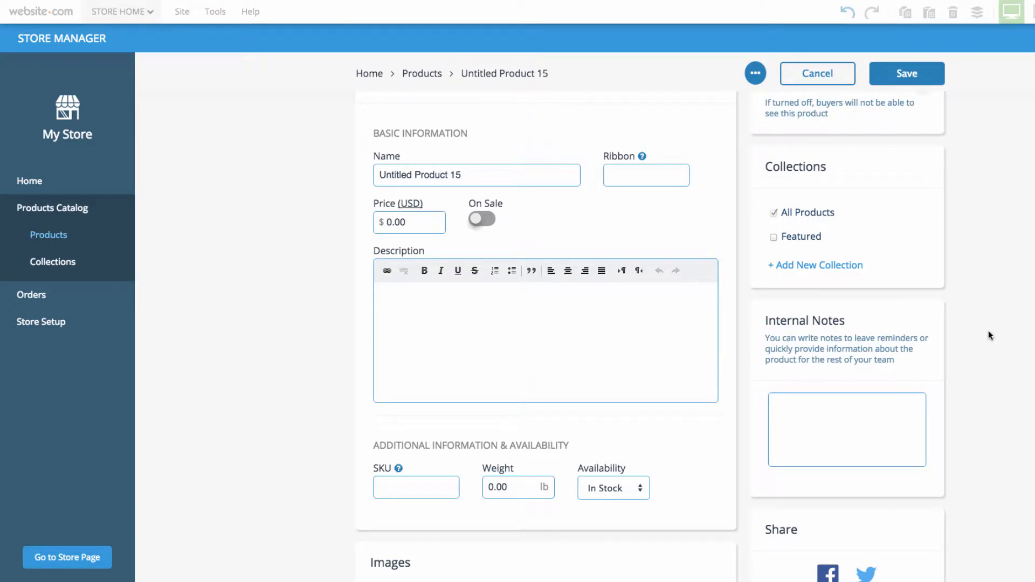
scroll(990, 331, "down", 6)
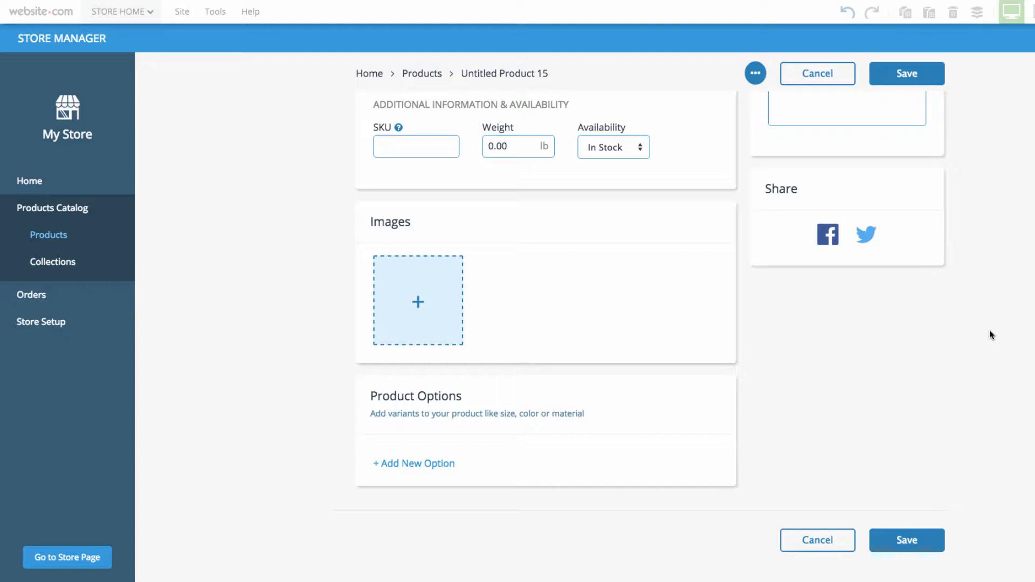
scroll(992, 335, "up", 8)
triple_click(512, 260)
key("BackSpace")
type("Cream Filled Cupcakes")
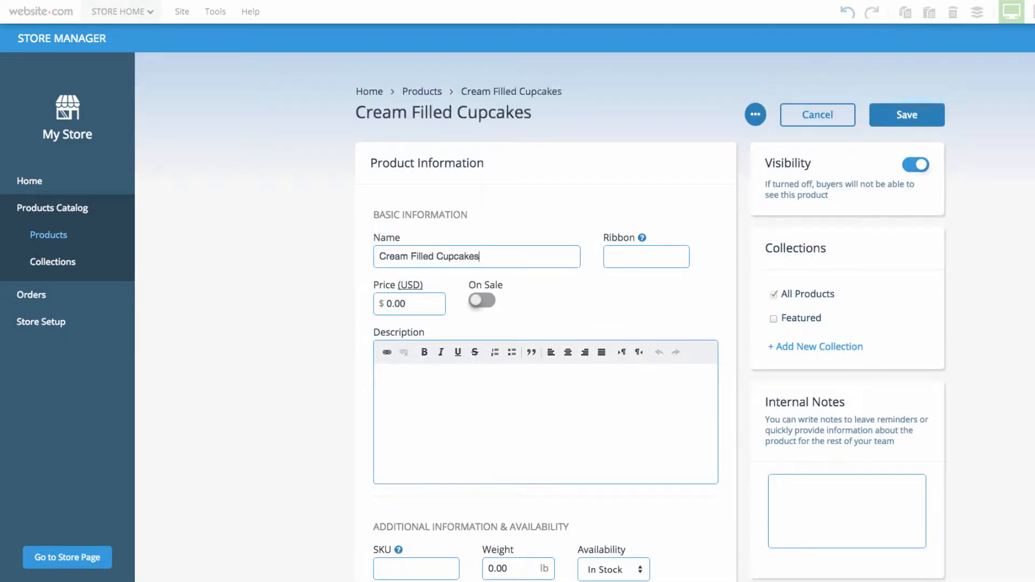
- Set the cupcakes' price to $5 and enter the description "Delicious and creamy treats"
double_click(407, 304)
key("BackSpace")
type("5")
left_click(462, 388)
type("Delicious and")
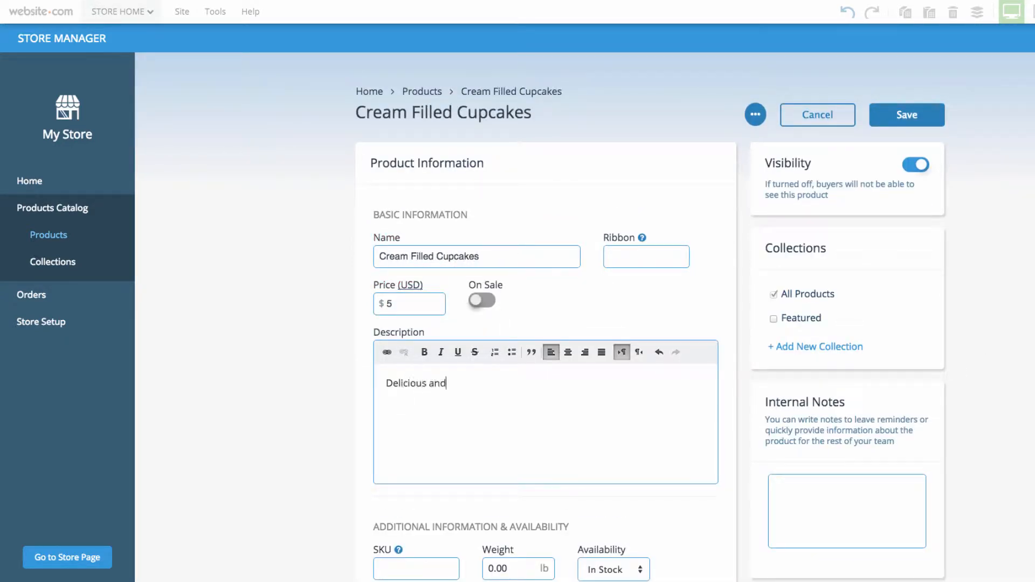
type(" creamy treats")
- Add the dessert3 cupcake picture as the product's image
scroll(833, 380, "down", 4)
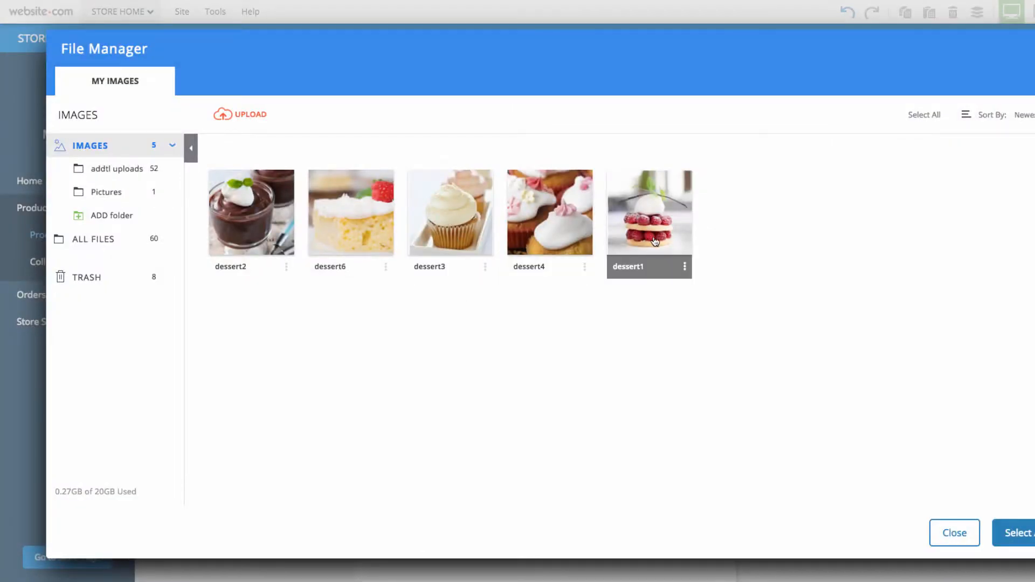
left_click(650, 243)
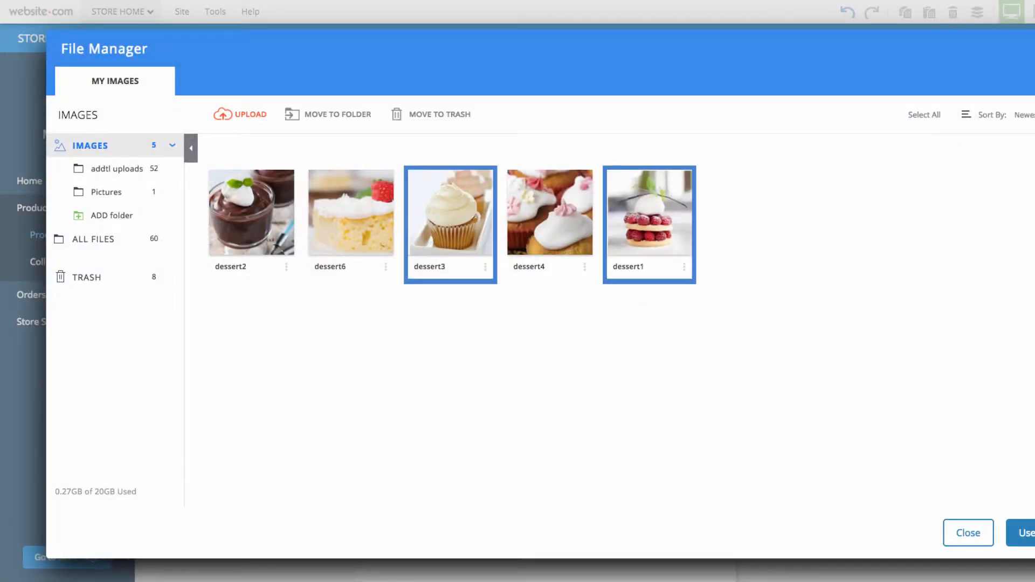
left_click(1026, 533)
- Add a product option named Colour with the choices Green, White, Blue, Vanilla and Chocolate
scroll(516, 456, "down", 3)
left_click(449, 490)
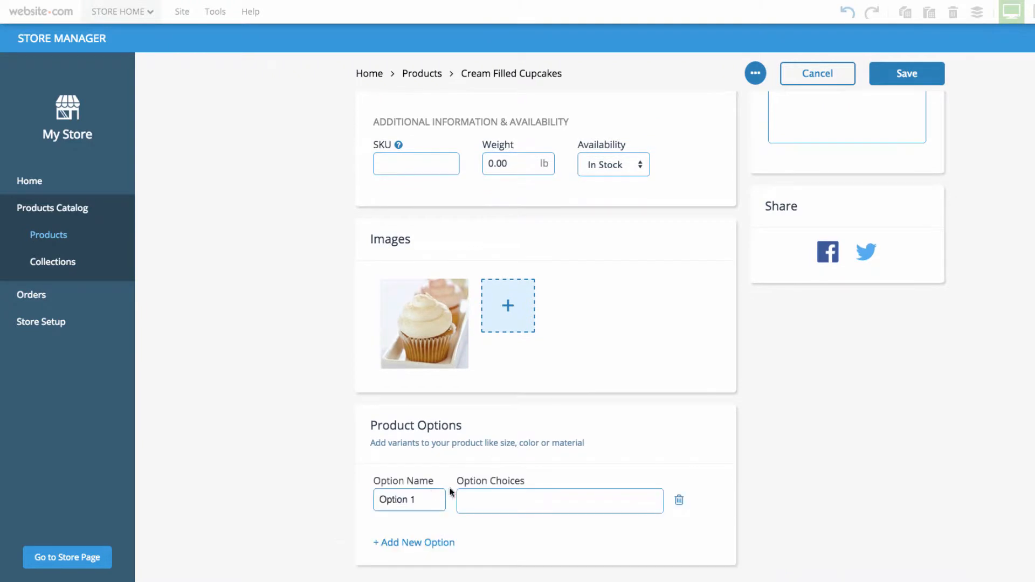
triple_click(399, 500)
key("BackSpace")
type("Colour")
key("Tab")
type("Green")
key("Return")
type("White")
key("Return")
type("Blue")
key("Return")
type("Vanilla")
key("Return")
type("Chocolate")
key("Return")
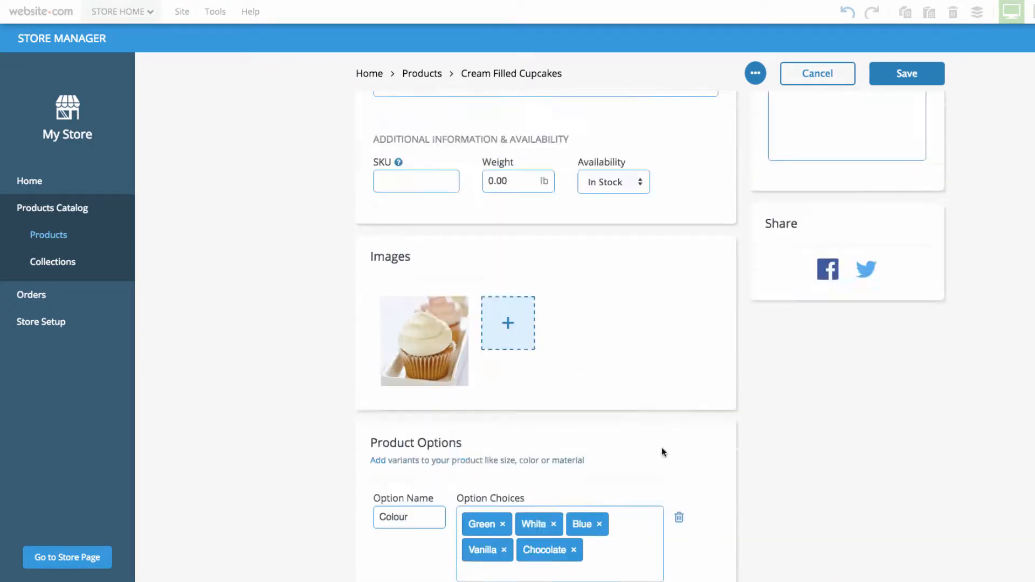
scroll(874, 504, "down", 4)
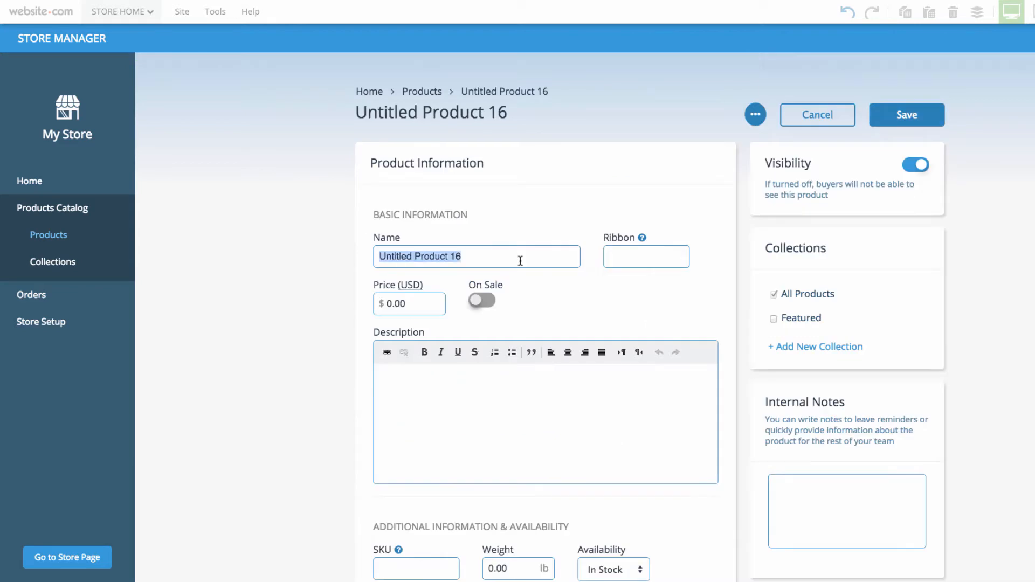
- Create a Tasty Tart product priced at $3, described as "Sweet and tasty", with the raspberry tart image
type("Tasty Tart")
key("Tab")
type("3")
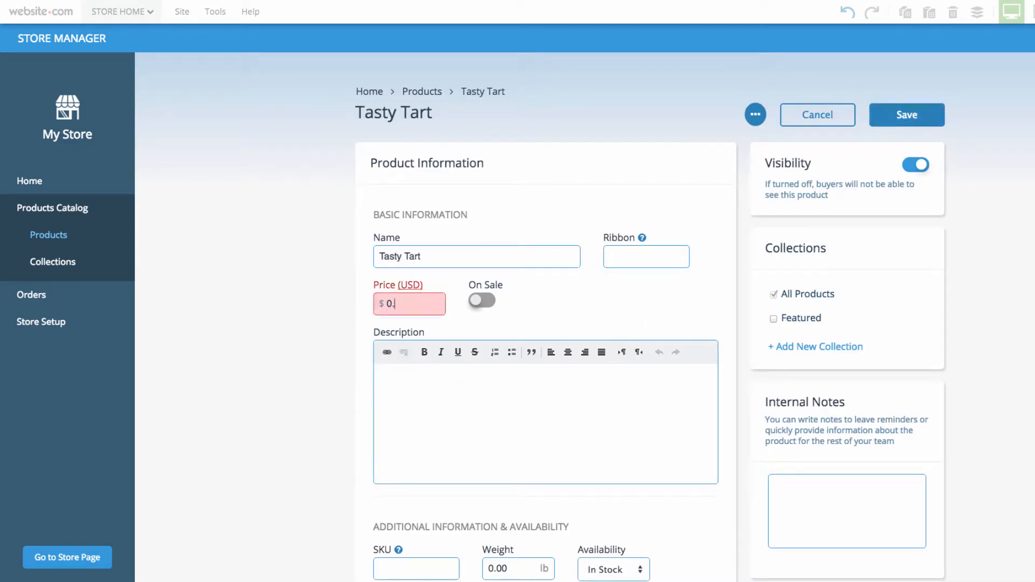
key("Tab")
type("Sweet and")
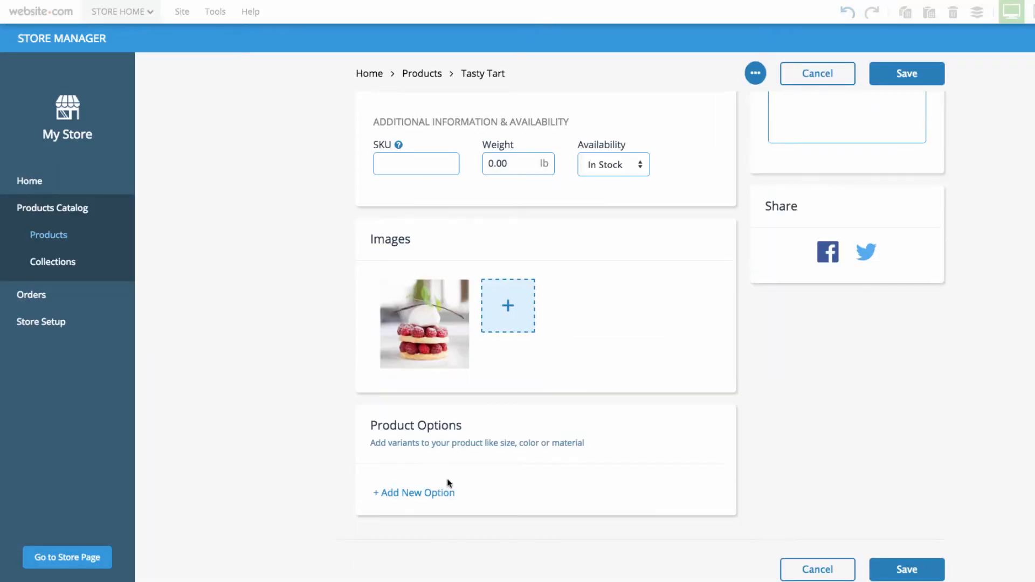
- Give the Tasty Tart a Flavour option with the choices Cherry, Cranberry and Strawberry
left_click(447, 488)
type("Flavour")
key("Tab")
type("Cherry")
key("Return")
type("Cranberry")
key("Return")
type("Strawberry")
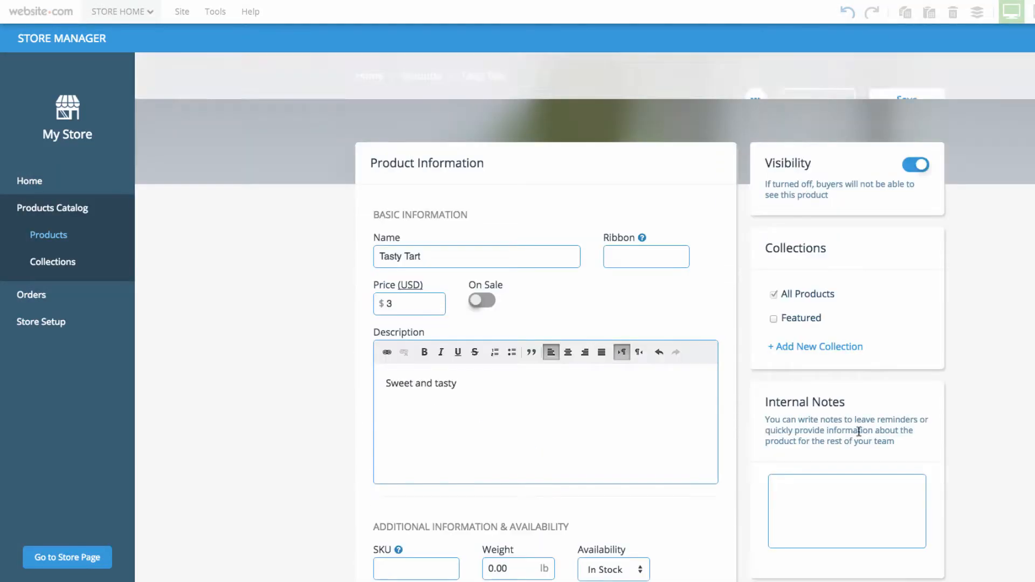
- Create a Mini Cake product priced at $6 with the description "Stuffed with deliciousness"
type("M")
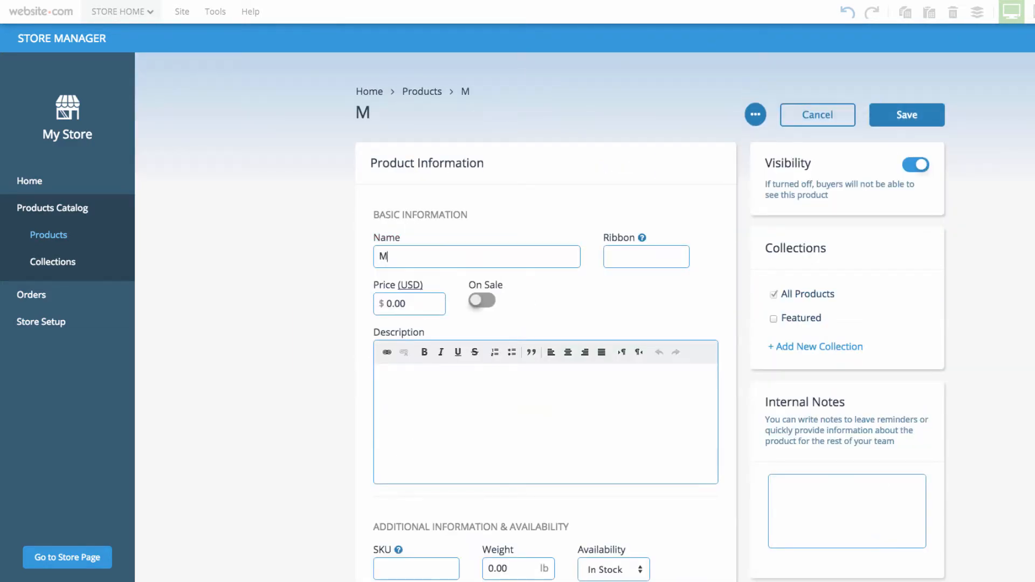
type("ini Cake")
key("Tab")
type("8")
key("Tab")
type("Stuffed with deliciousness")
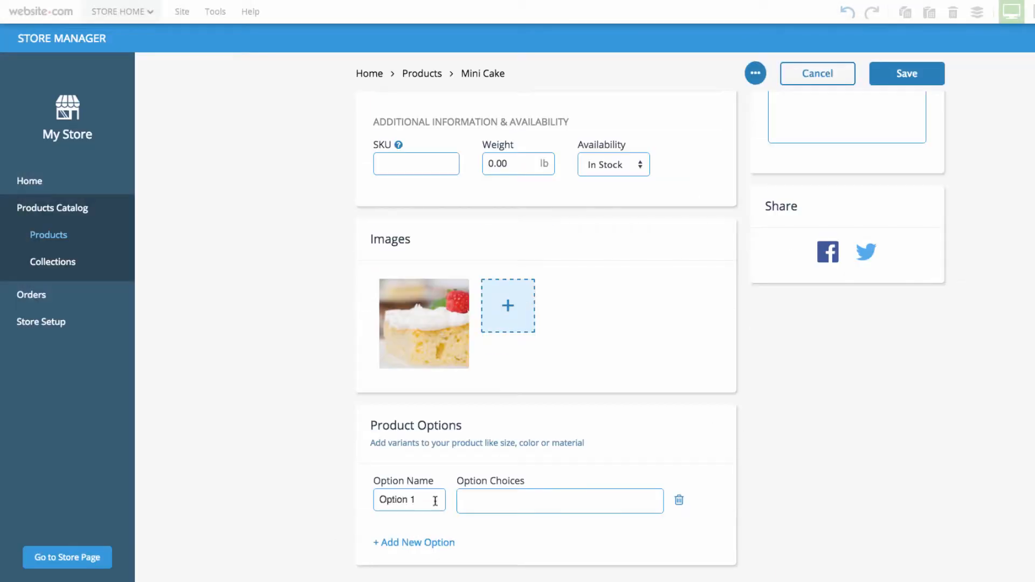
- Give the Mini Cake a Flavour option with the choices Strawberry and Blueberry
type("Flavour")
key("Tab")
type("Strawberry")
key("Return")
type("Blueberry")
key("Return")
scroll(540, 324, "down", 3)
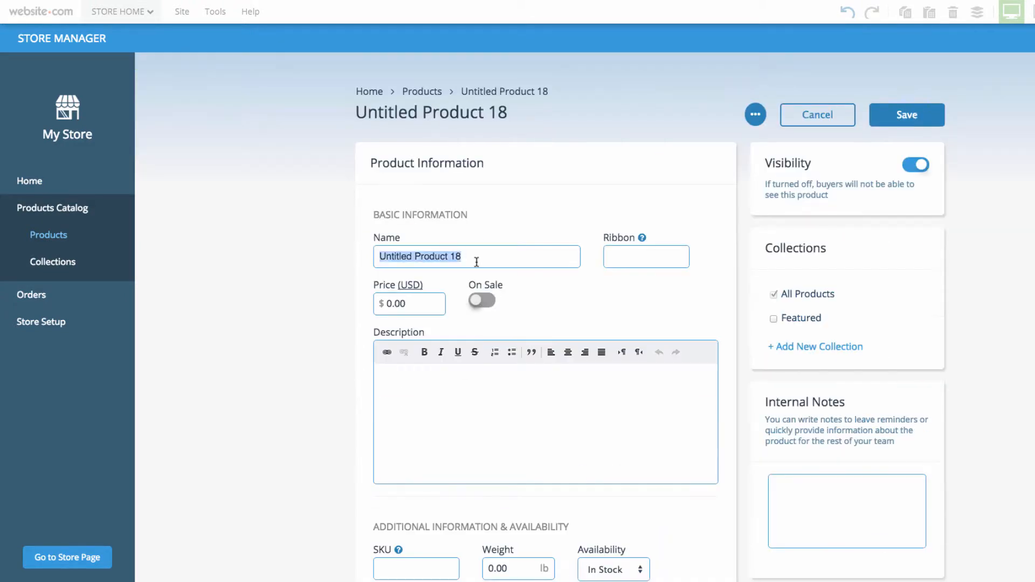
- Create a Pudding product with a description beginning "Delicious Chocolate" and the dessert2 image
type("Pudding")
left_click(488, 397)
type("Delicious Chocolate Pud")
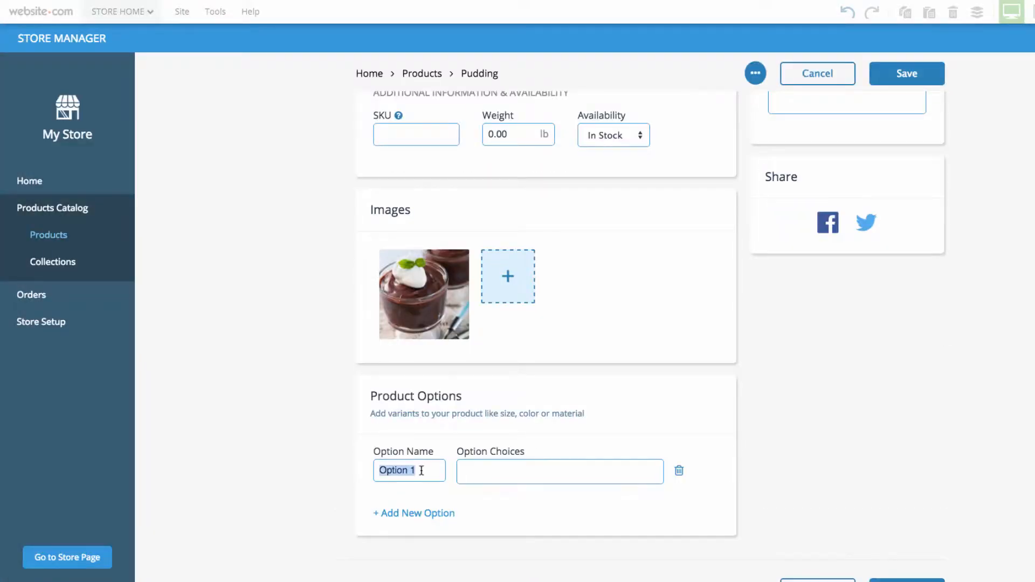
- Add a Whipped Cream option with the choice Yes to the Pudding product
type("Whipped Cream")
key("Tab")
type("Yes")
key("Return")
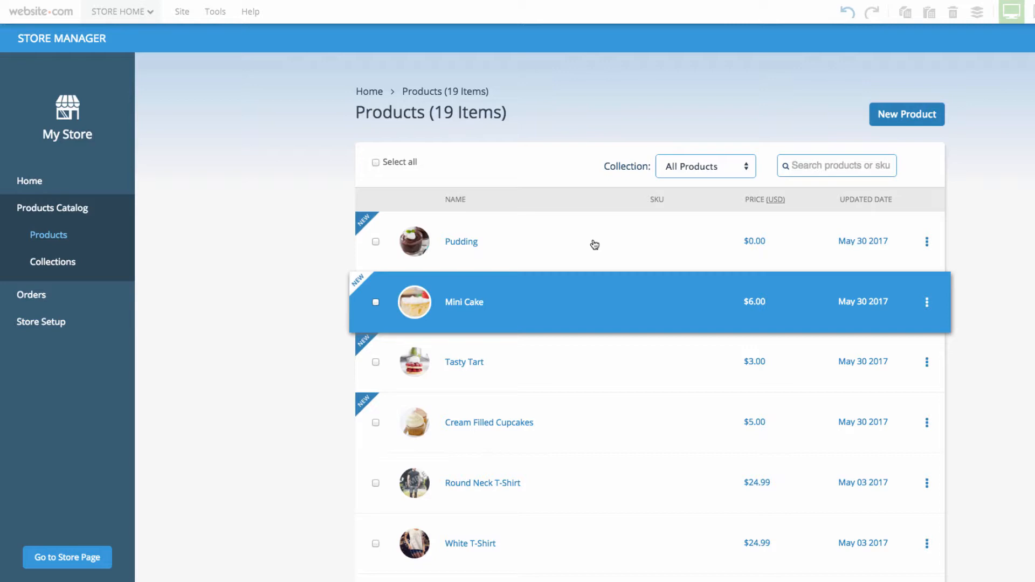
- Create a new collection containing Cream Filled Cupcakes, Mini Cake, Pudding and Tasty Tart
left_click(74, 264)
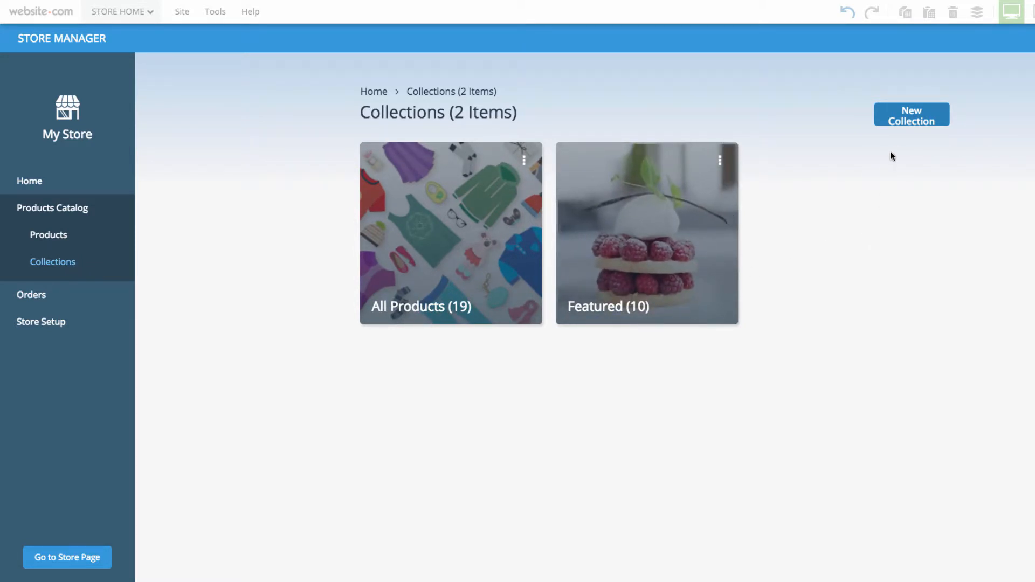
left_click(909, 123)
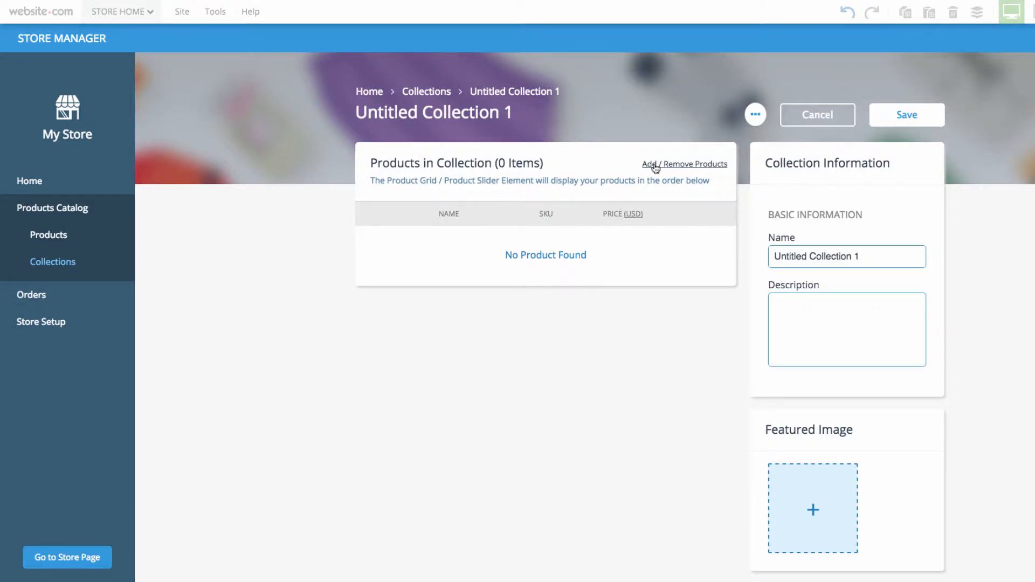
left_click(696, 164)
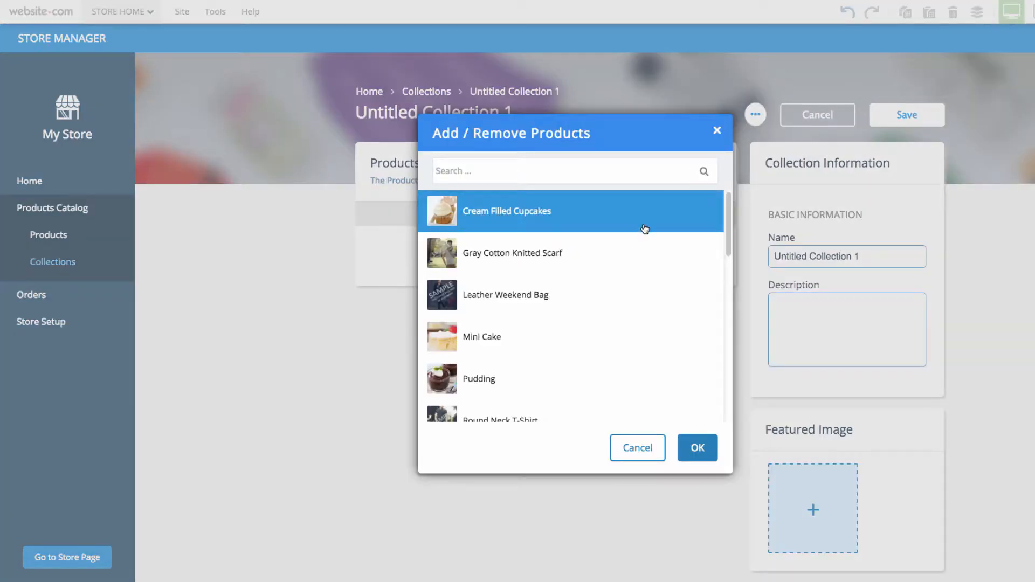
left_click(579, 215)
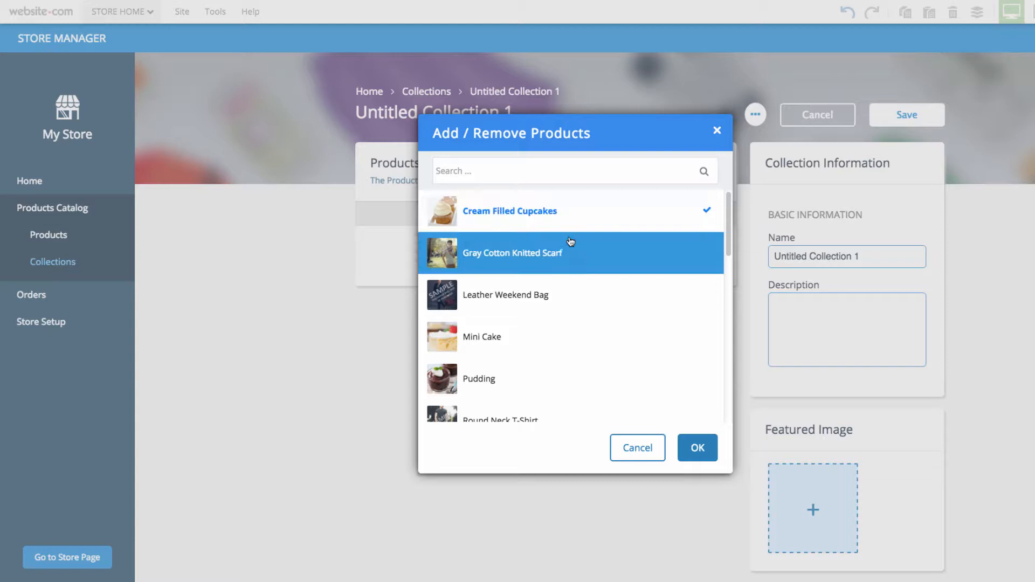
left_click(499, 349)
left_click(511, 379)
scroll(558, 369, "down", 1)
scroll(558, 368, "down", 5)
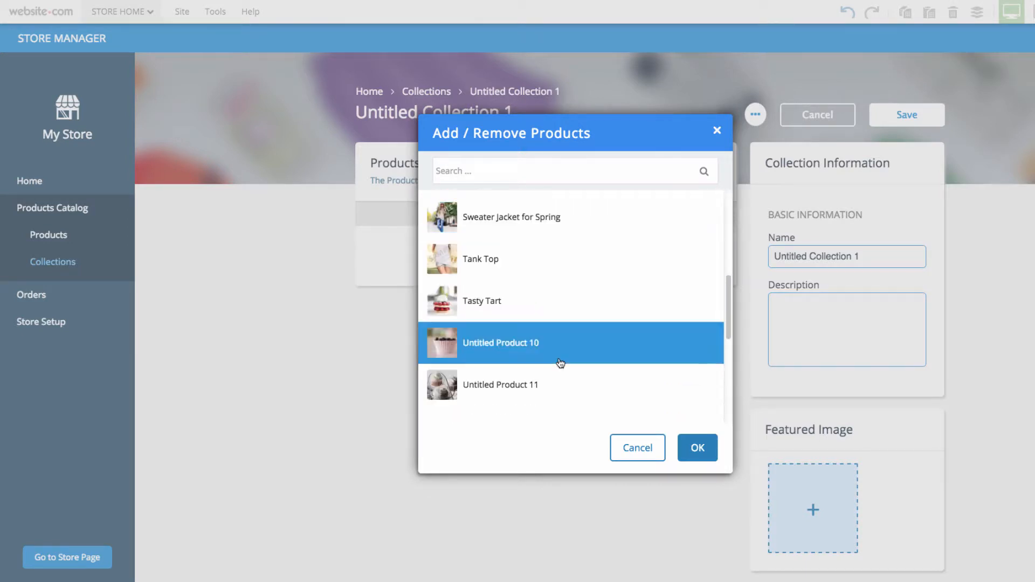
left_click(527, 293)
scroll(621, 373, "down", 2)
scroll(621, 373, "down", 3)
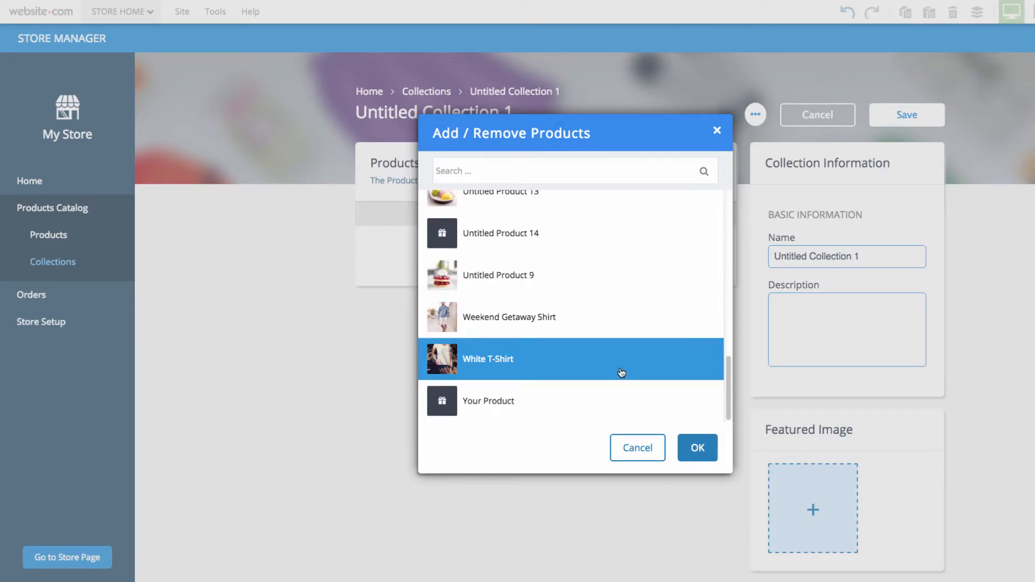
left_click(692, 449)
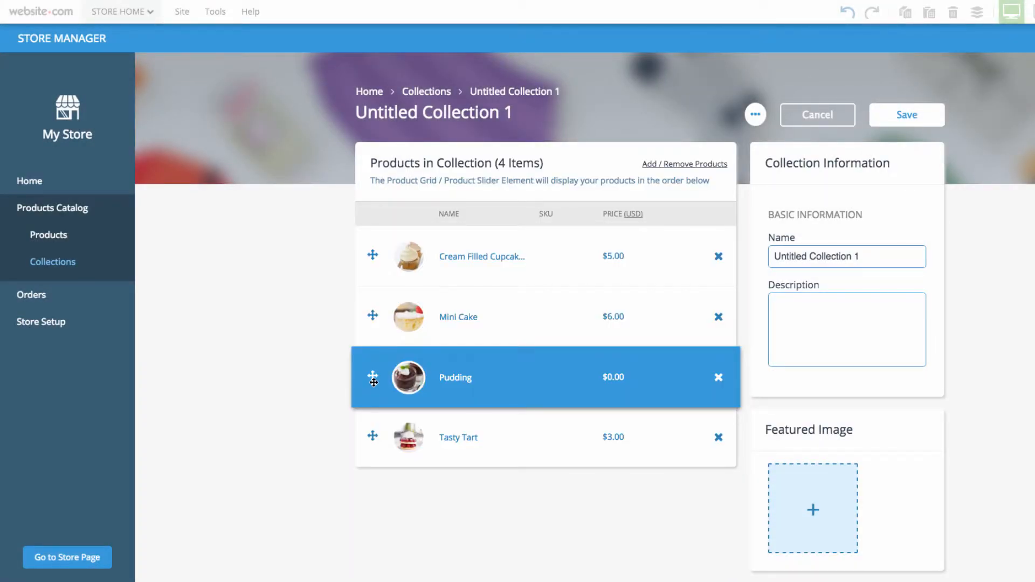
- Reorder the collection's products to Mini Cake, Pudding, Cream Filled Cupcakes, Tasty Tart
left_click_drag(368, 374, 367, 312)
left_click_drag(377, 265, 372, 319)
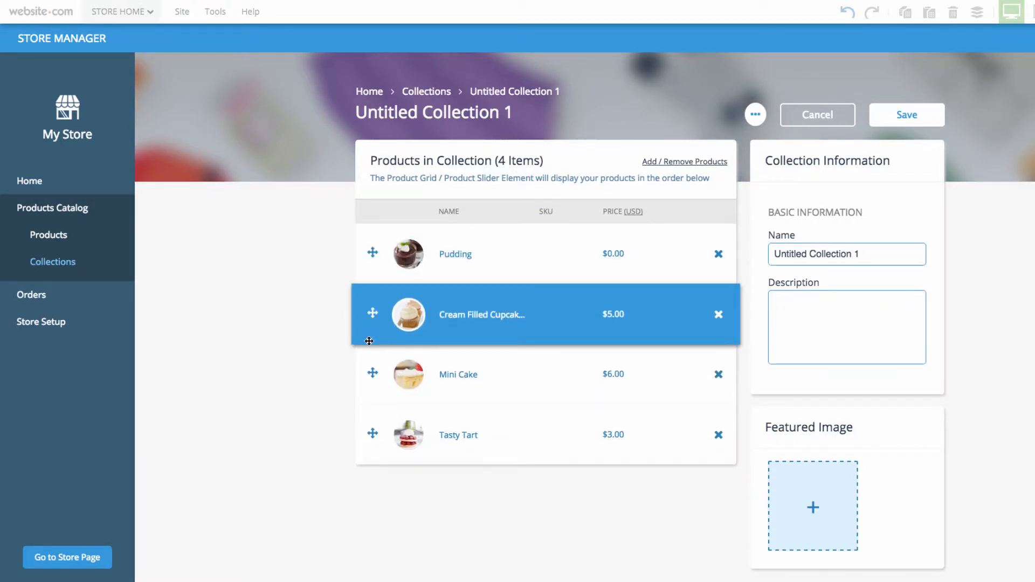
left_click_drag(373, 381, 386, 218)
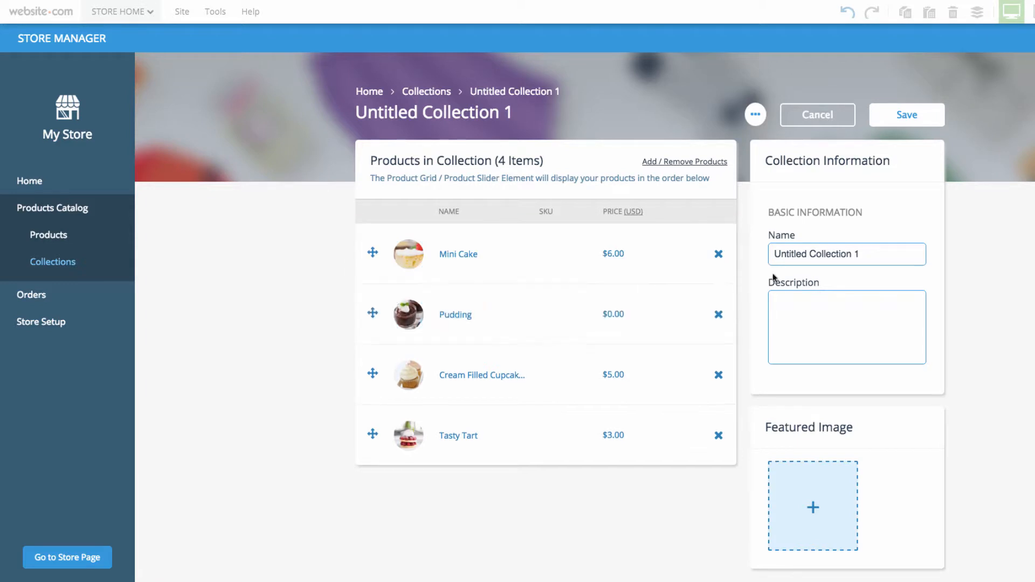
- Rename the untitled collection as "Tasty Treats"
triple_click(843, 258)
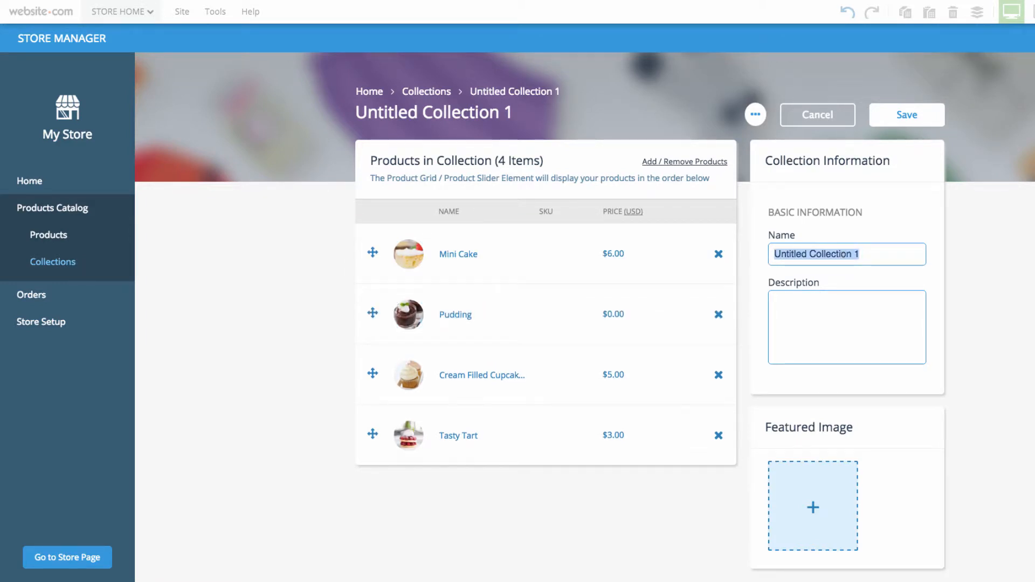
key("BackSpace")
type("Tasty Treats")
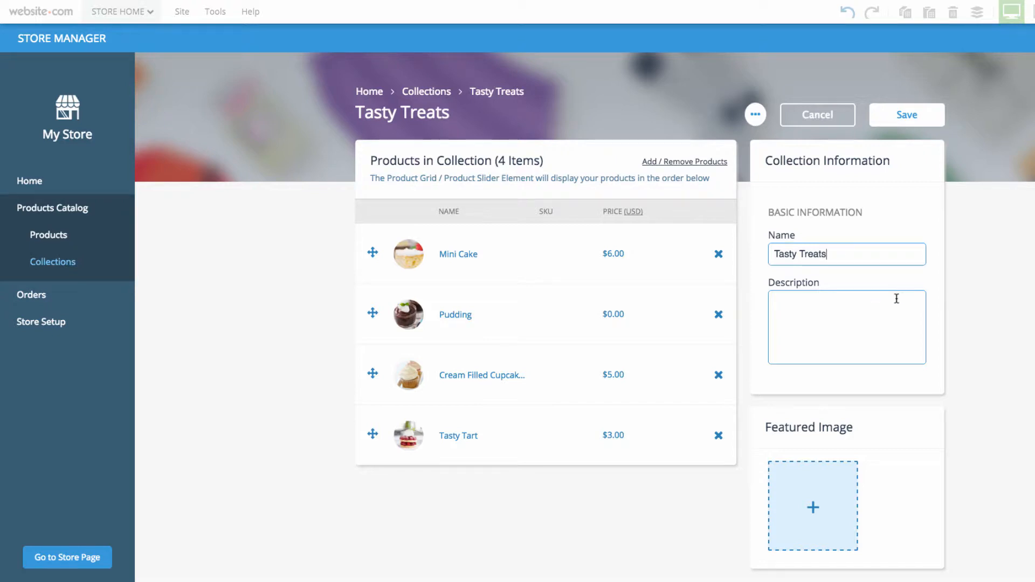
- Enter the collection description "Some of our most delicious treats for purchase."
left_click(853, 302)
type("me of our most delicious treats for purchase.")
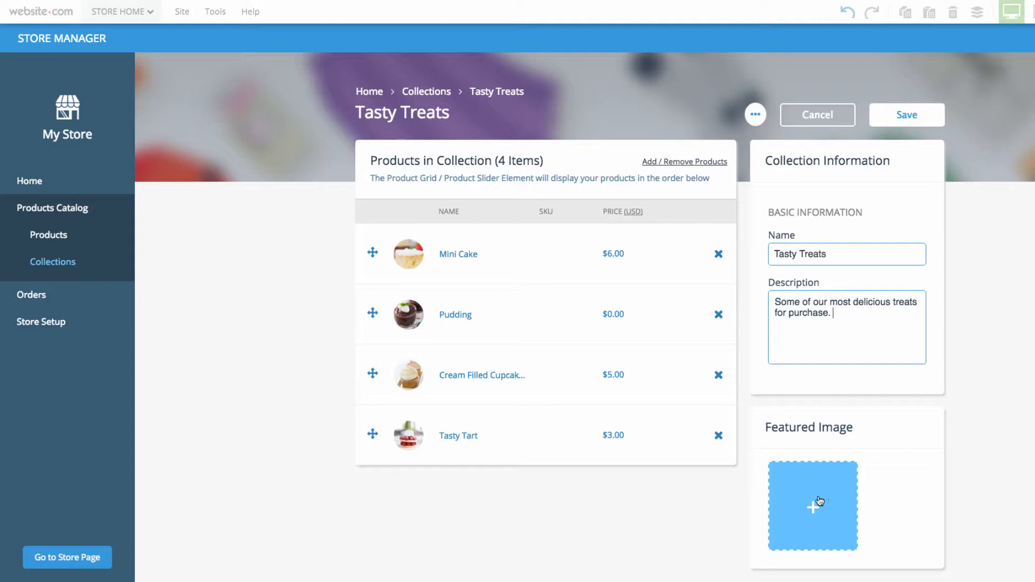
scroll(937, 162, "down", 1)
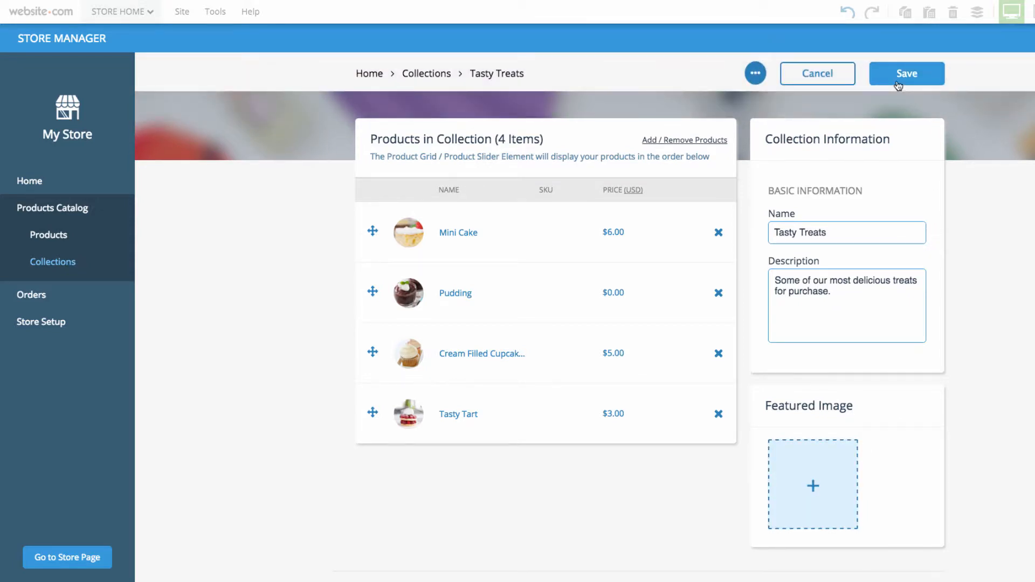
- Save the Tasty Treats collection and close the store manager to return to the Store Home page
left_click(898, 85)
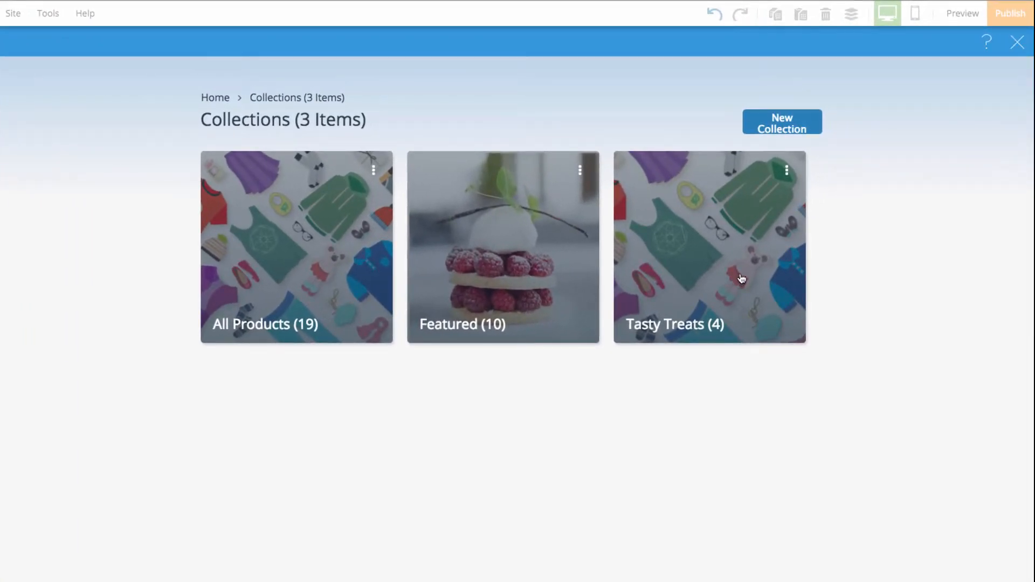
left_click(1017, 42)
left_click(831, 259)
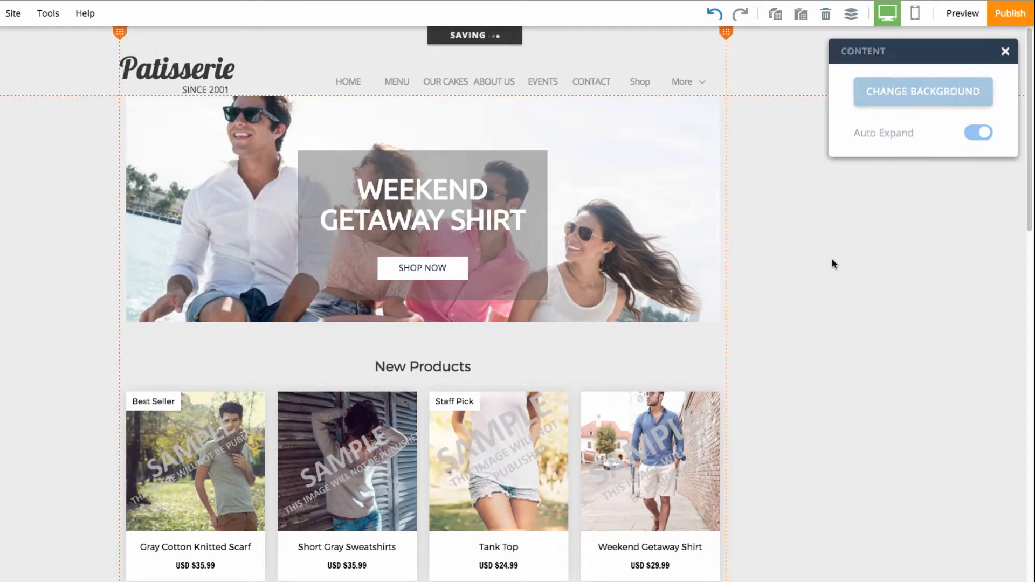
left_click(1005, 52)
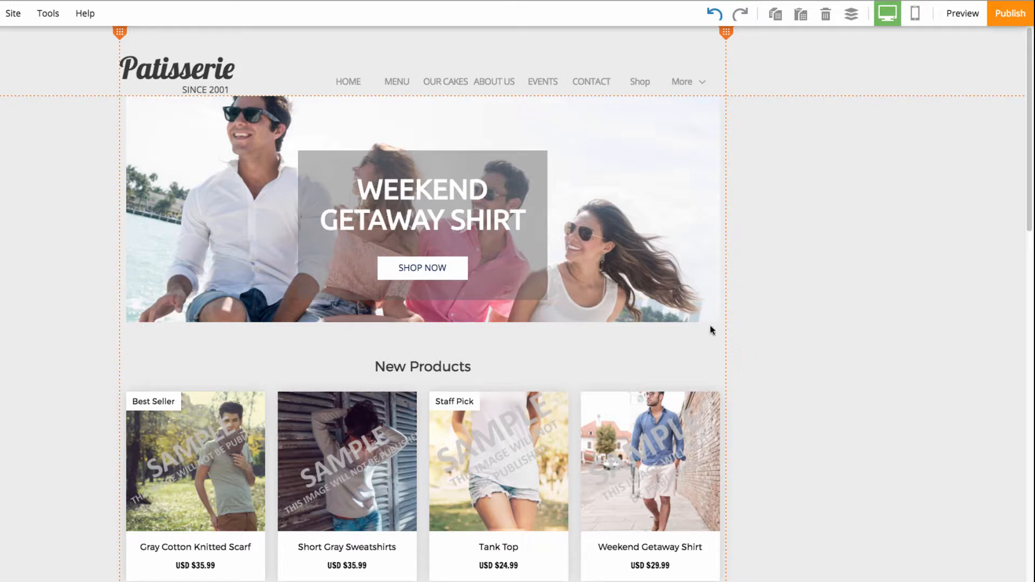
- Replace the banner heading "Weekend Getaway Shirt" with "Delicious Summer Treats"
double_click(470, 222)
left_click_drag(526, 222, 345, 191)
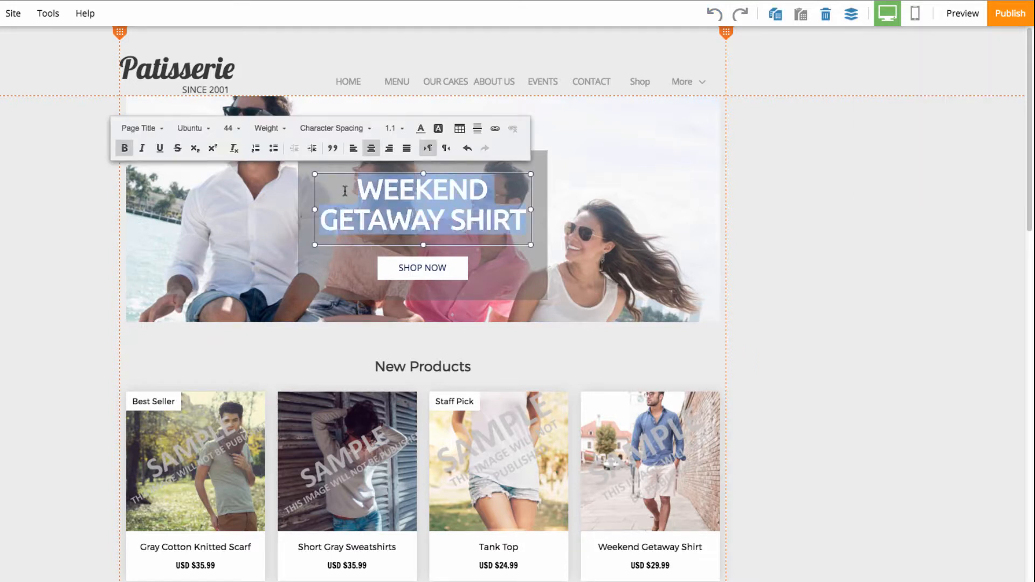
type("Delicious Summer Treats")
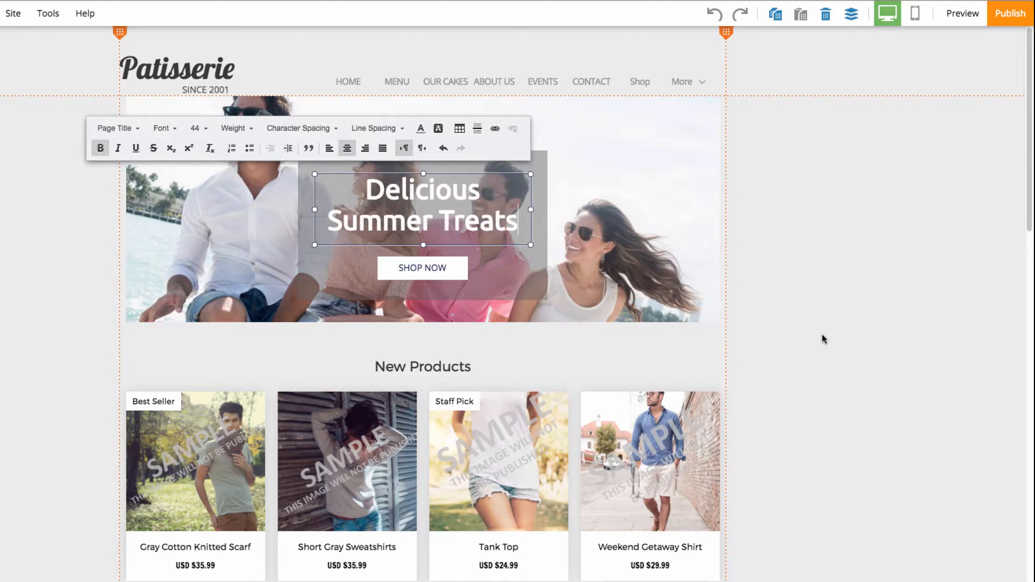
left_click(822, 335)
- Delete all four sample clothing products below the New Products heading
scroll(821, 334, "down", 1)
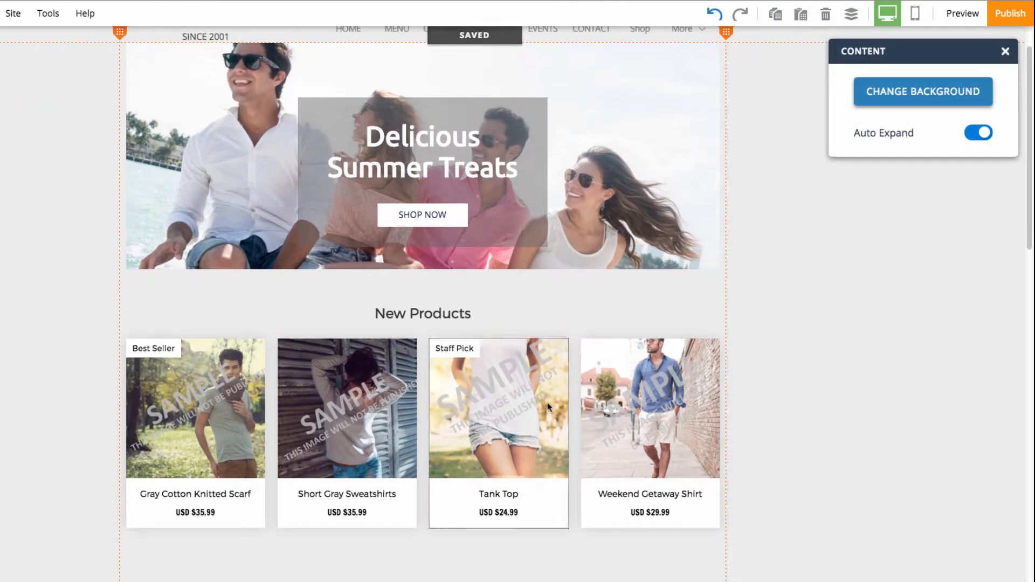
scroll(343, 423, "down", 1)
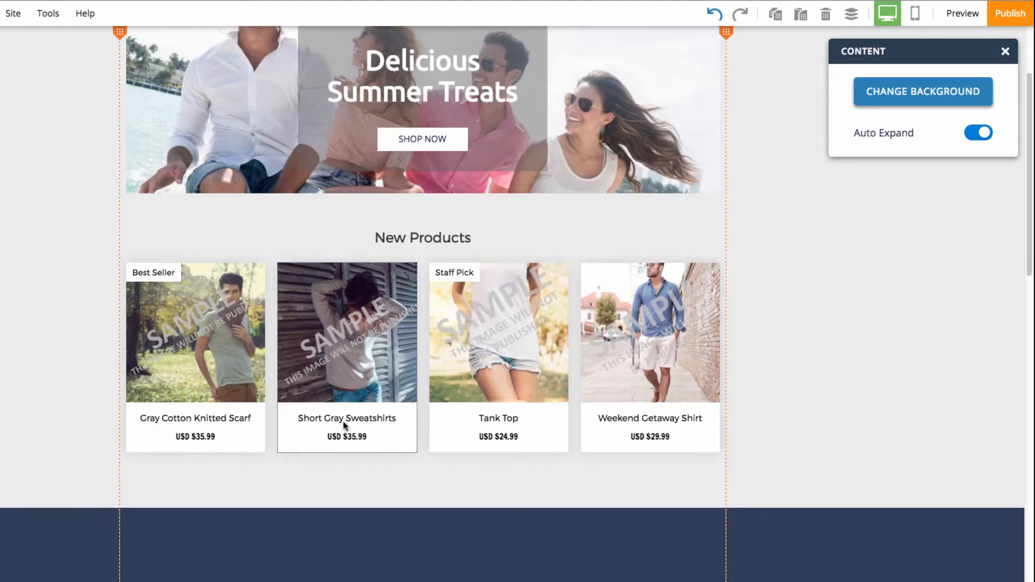
scroll(343, 421, "up", 1)
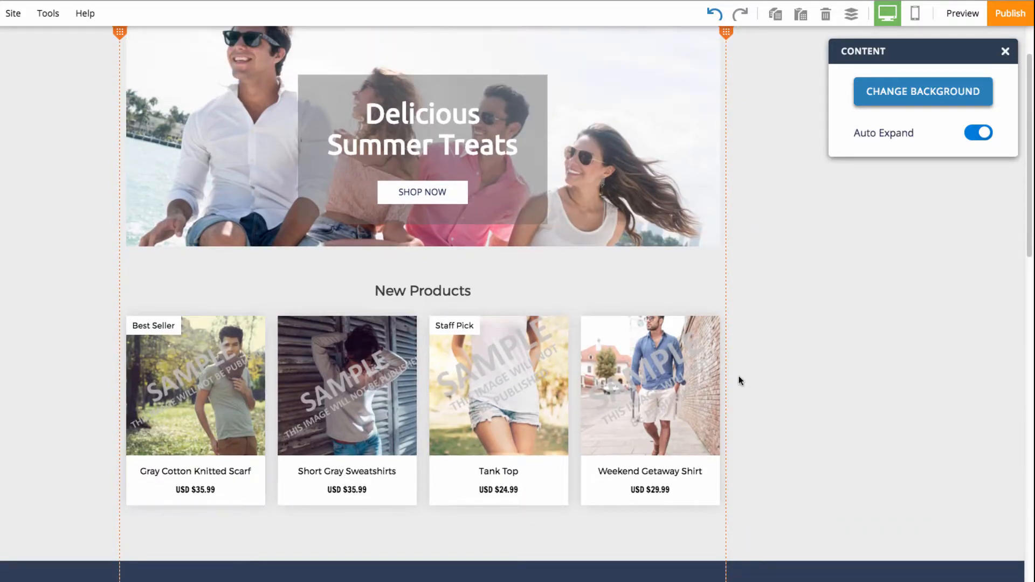
left_click_drag(817, 324, 89, 492)
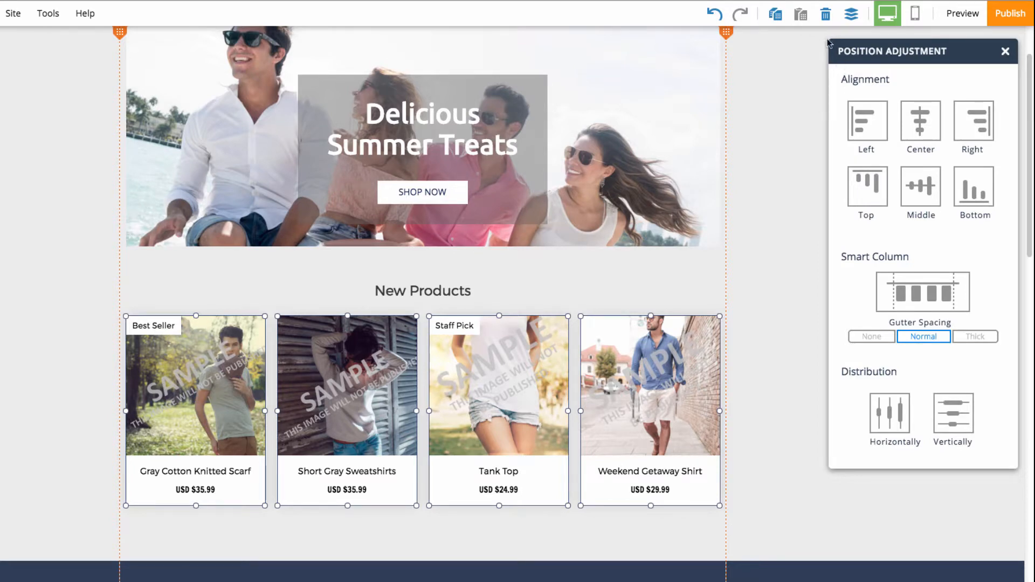
left_click(826, 14)
- Delete the sample product grid below the Featured Collection heading
scroll(755, 313, "down", 1)
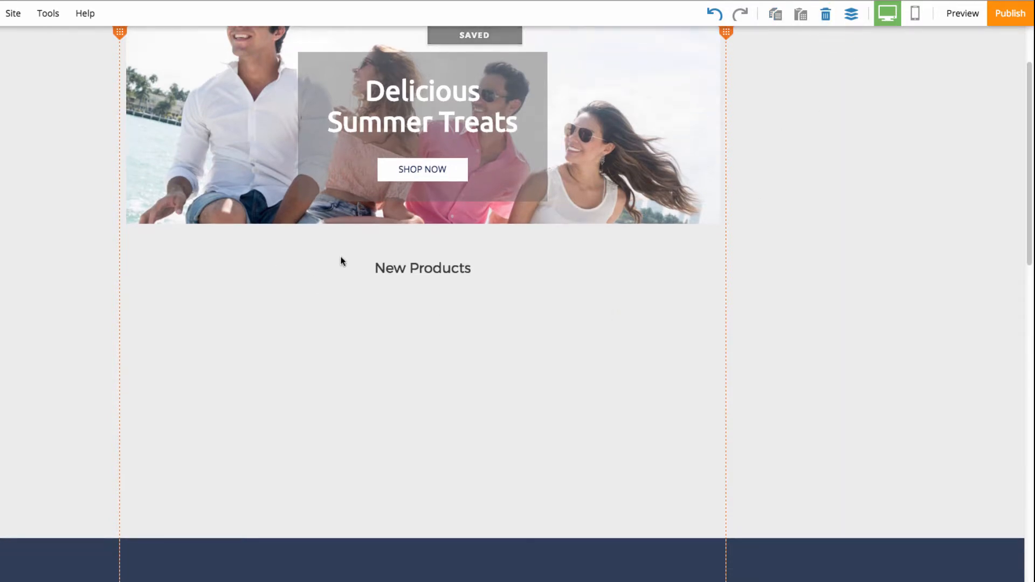
scroll(368, 292, "down", 10)
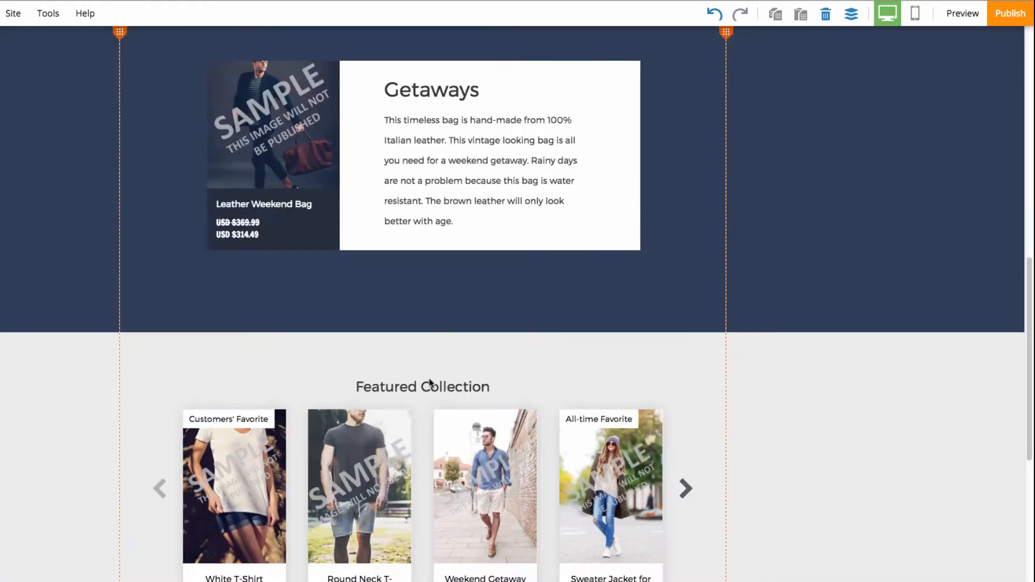
scroll(430, 383, "down", 3)
left_click(438, 307)
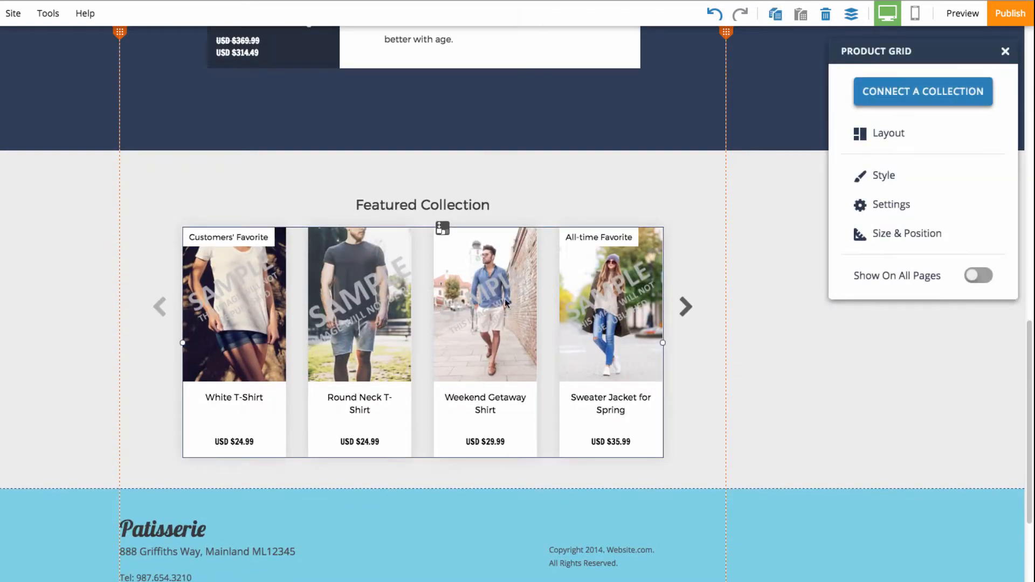
left_click(825, 14)
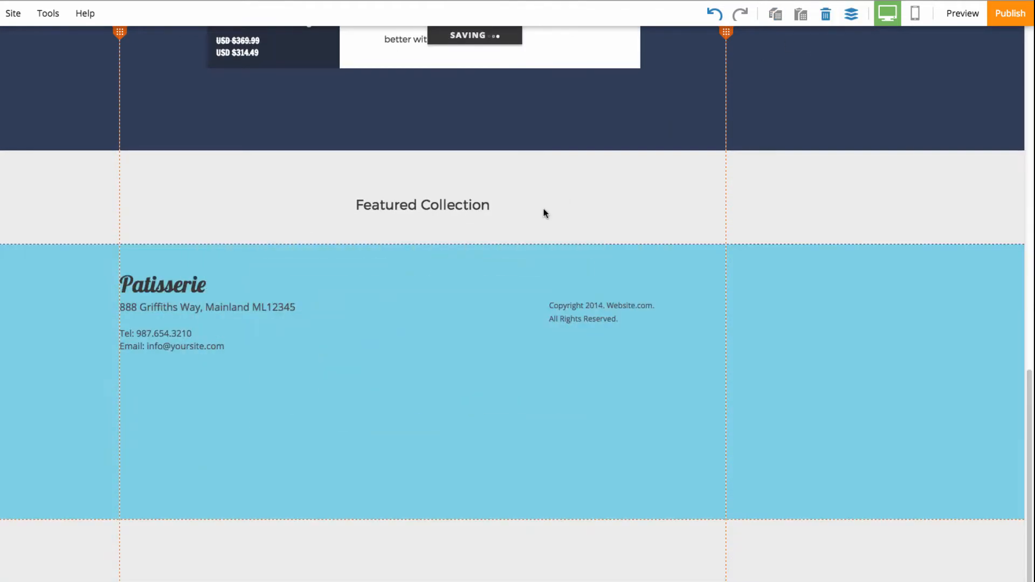
- Add a horizontal single product store element with its image on the right, centred below the New Products heading
scroll(458, 258, "up", 6)
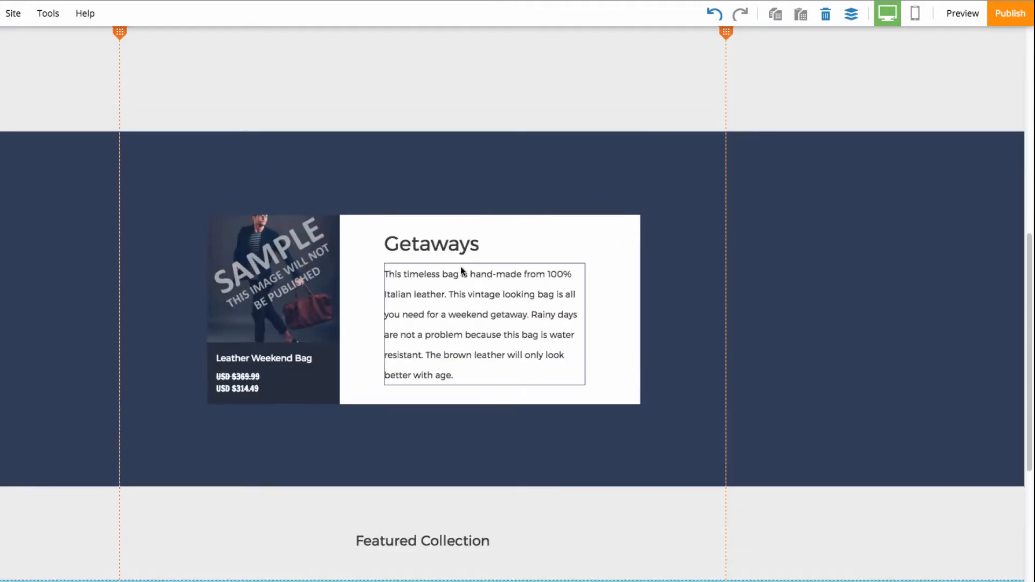
scroll(318, 348, "up", 10)
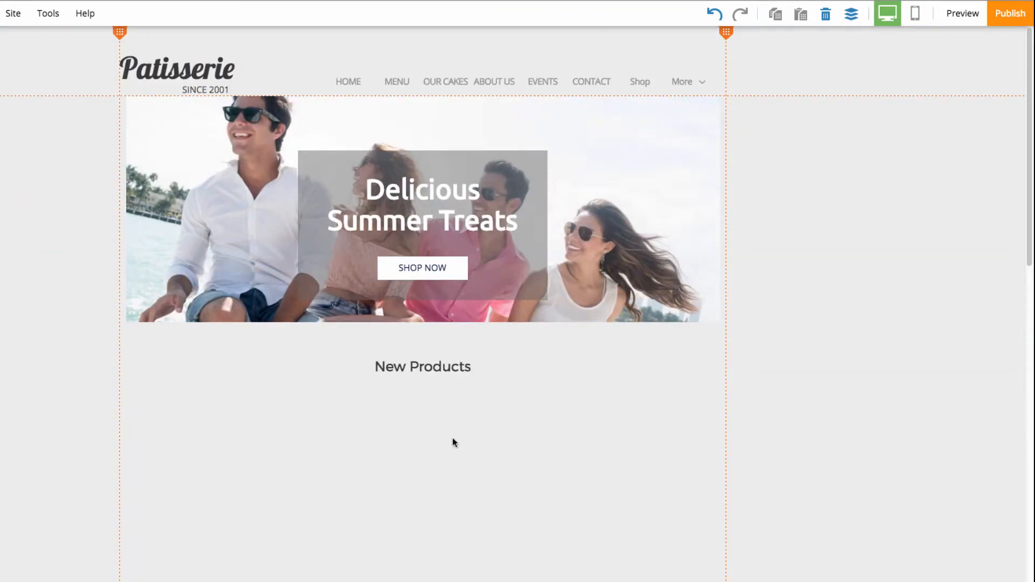
scroll(617, 435, "down", 1)
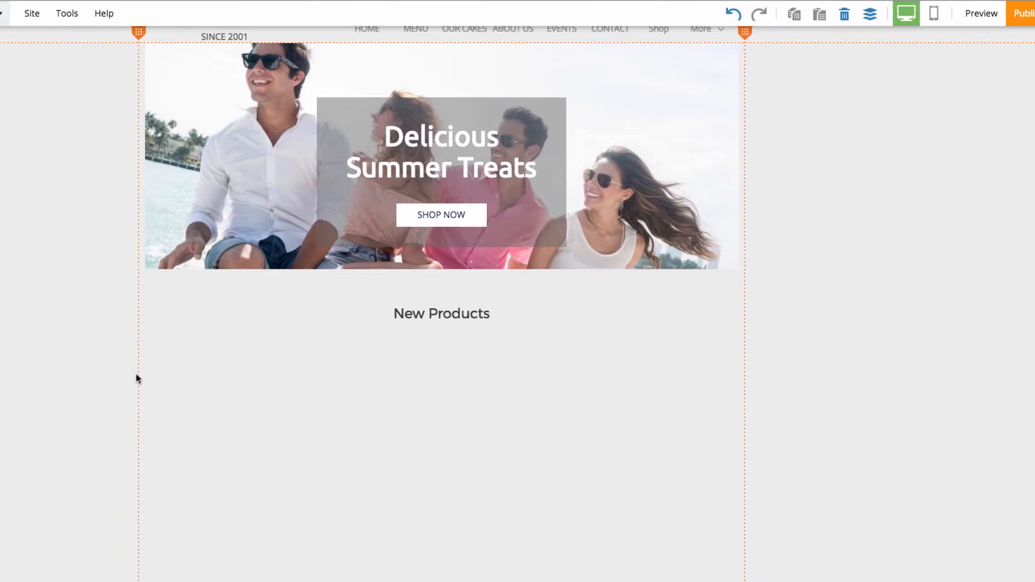
left_click(4, 171)
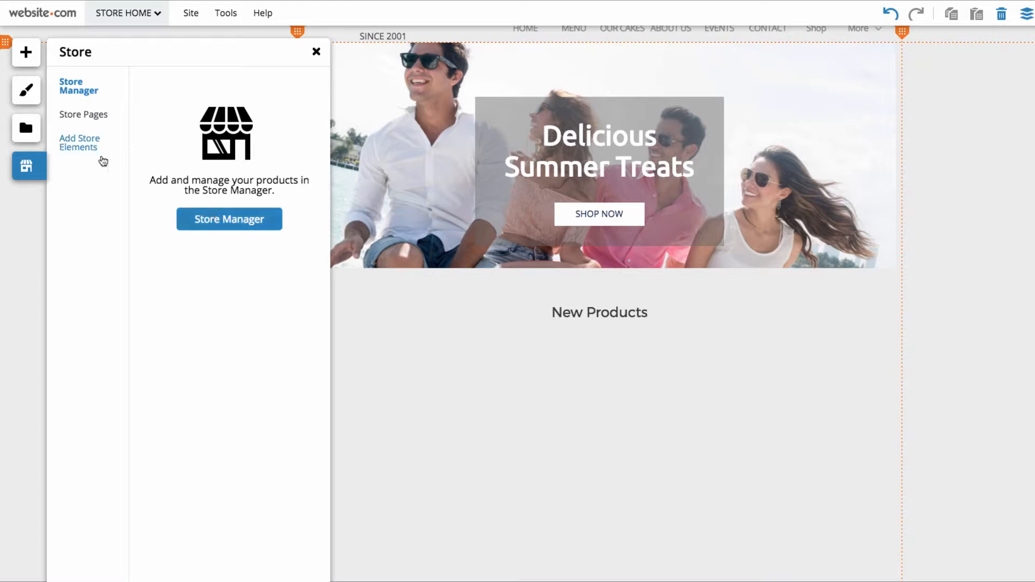
left_click(79, 144)
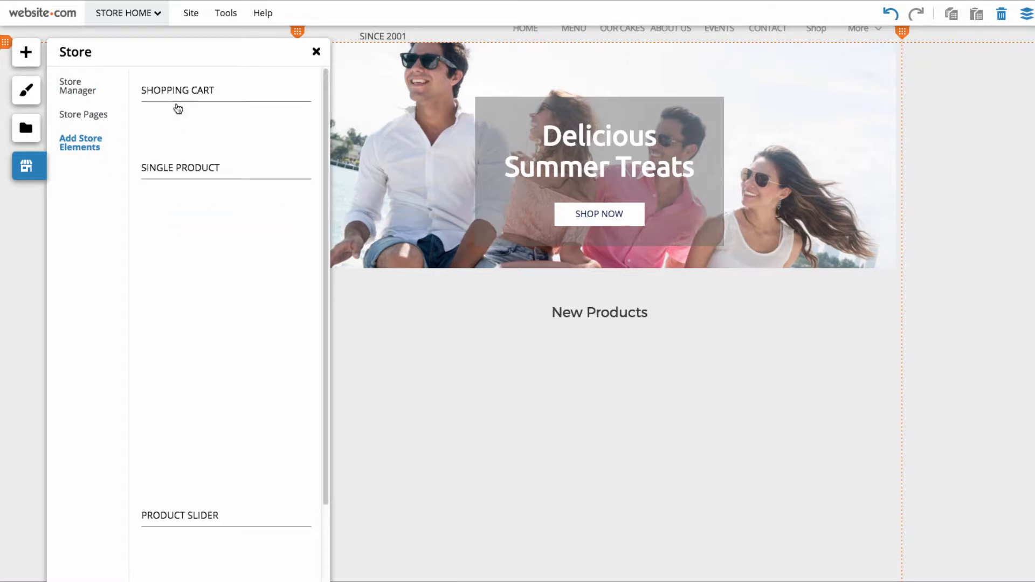
scroll(245, 388, "down", 3)
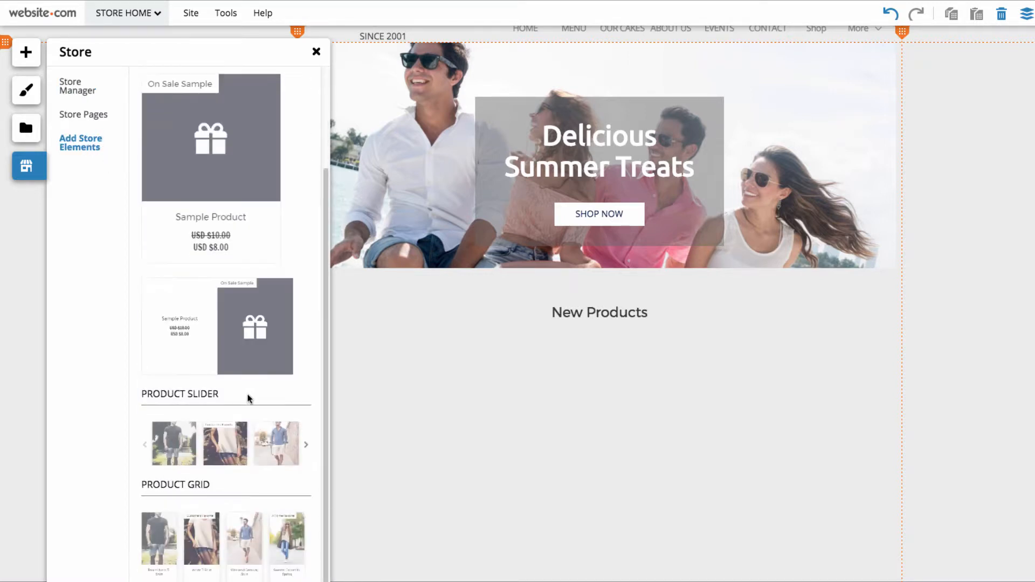
scroll(249, 398, "up", 3)
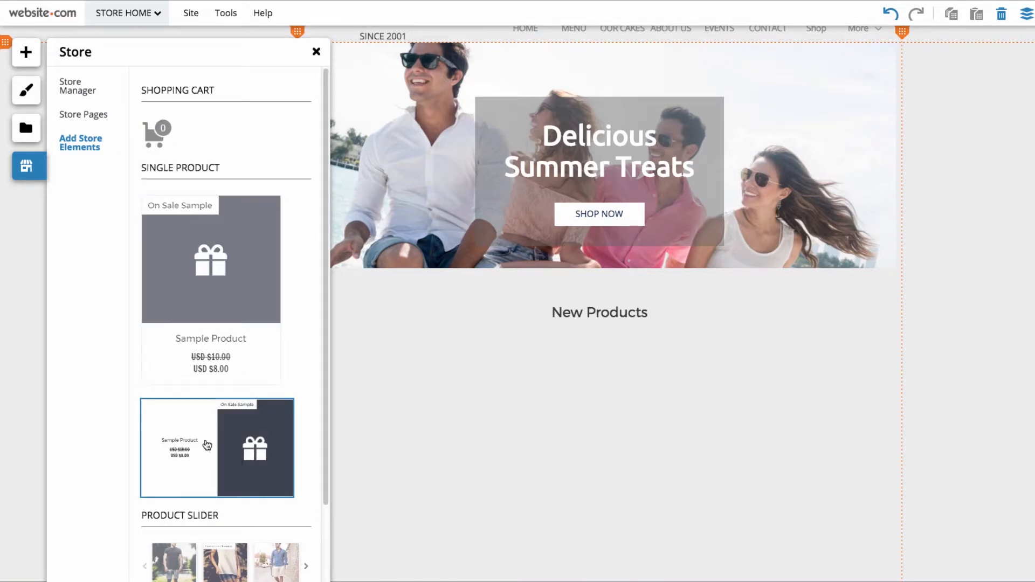
left_click_drag(207, 448, 596, 444)
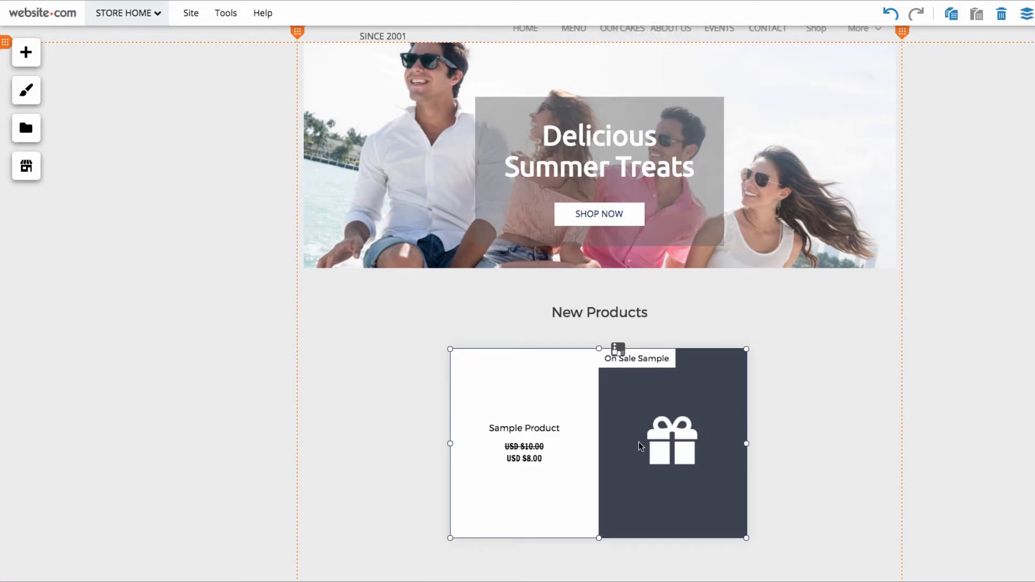
- Assign the Cream Filled Cupcakes product to the new single product element
left_click(611, 432)
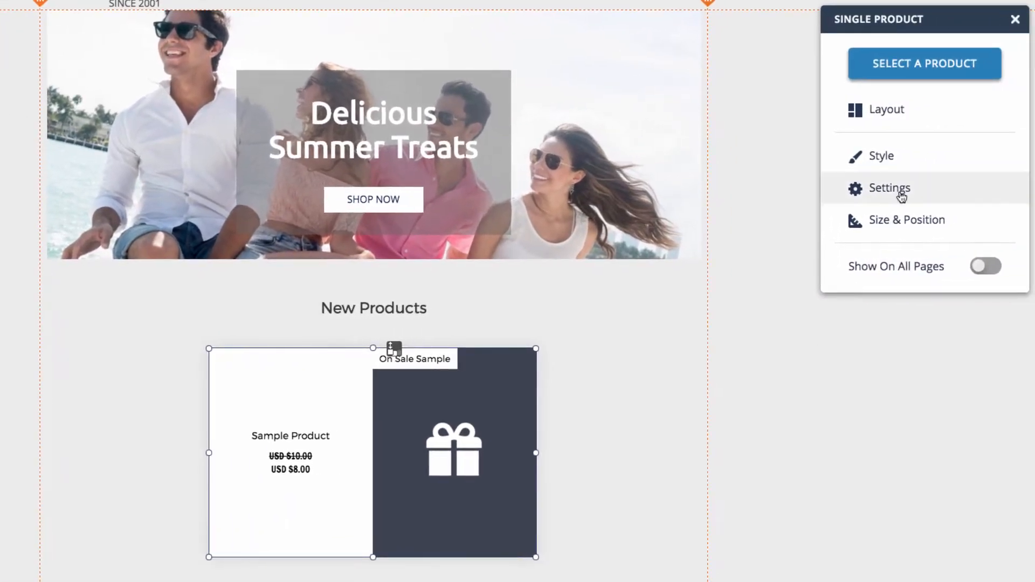
left_click(919, 72)
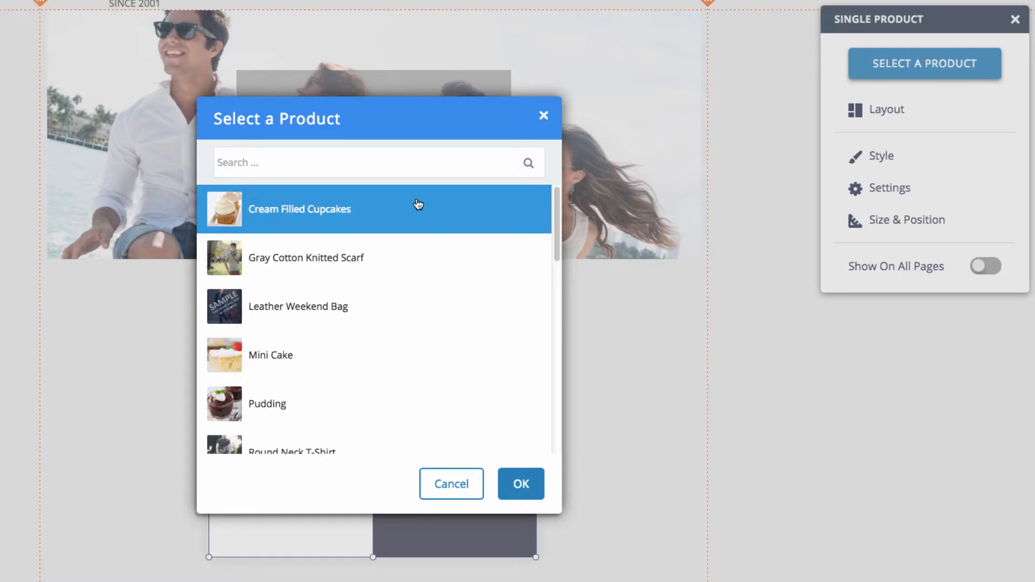
scroll(396, 286, "down", 1)
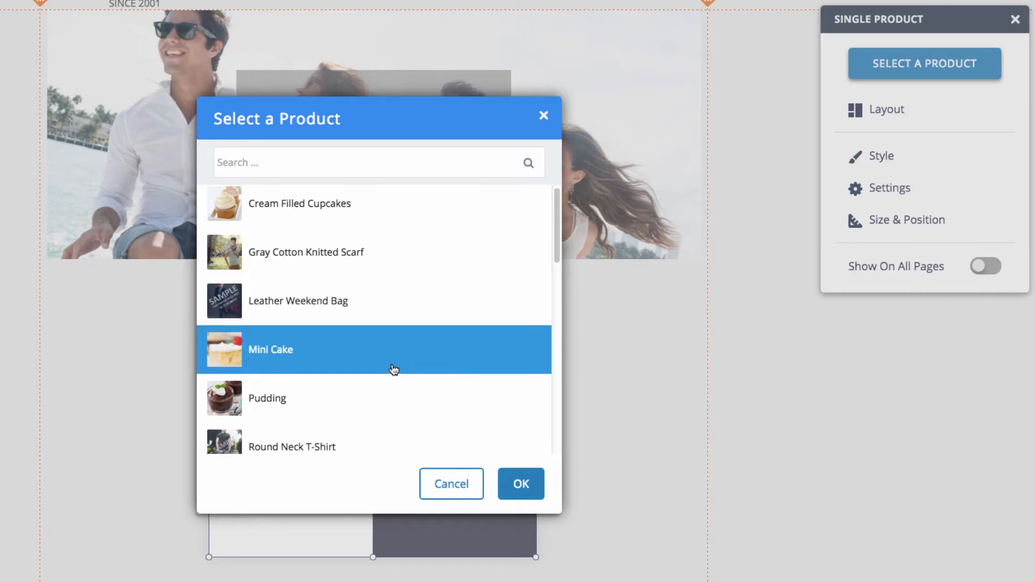
scroll(353, 254, "up", 1)
left_click(335, 209)
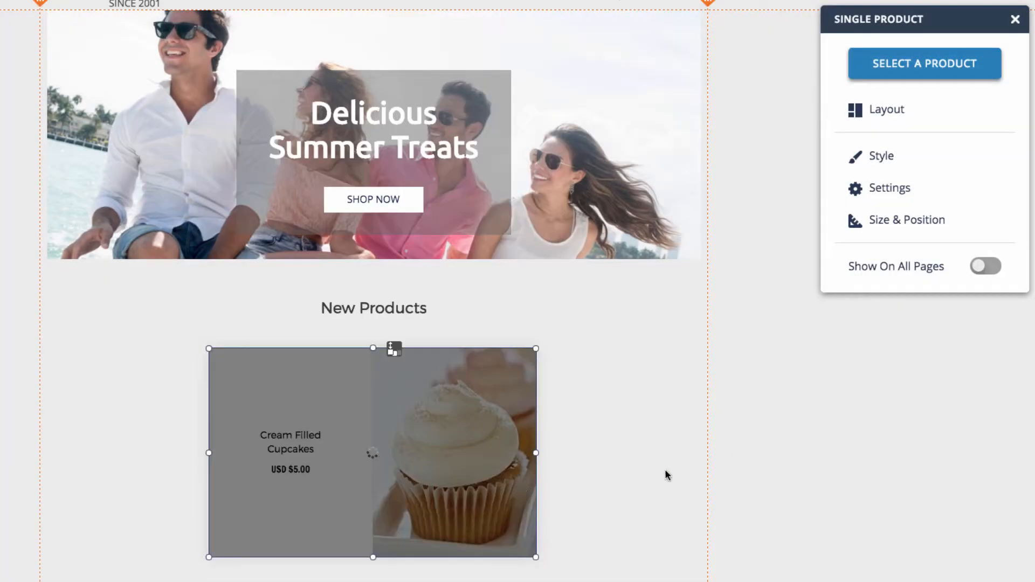
left_click(519, 486)
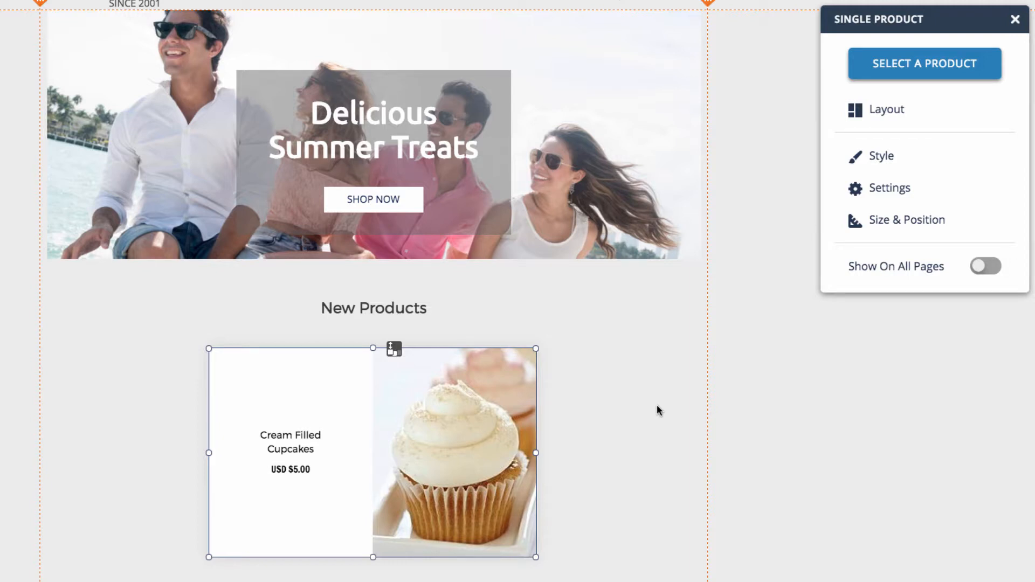
- Review the layout, style and settings options of the Cream Filled Cupcakes element
left_click(885, 113)
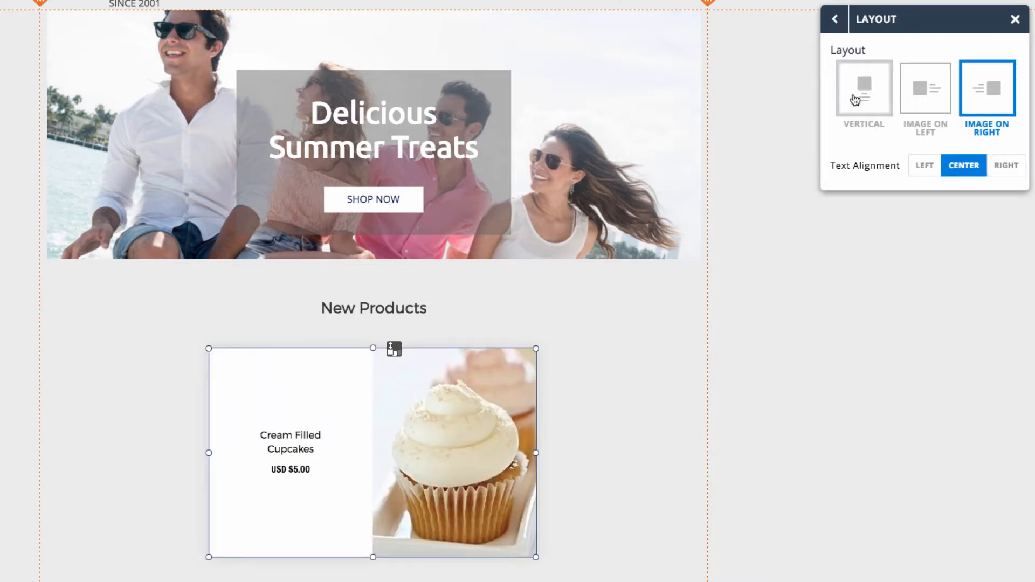
left_click(835, 19)
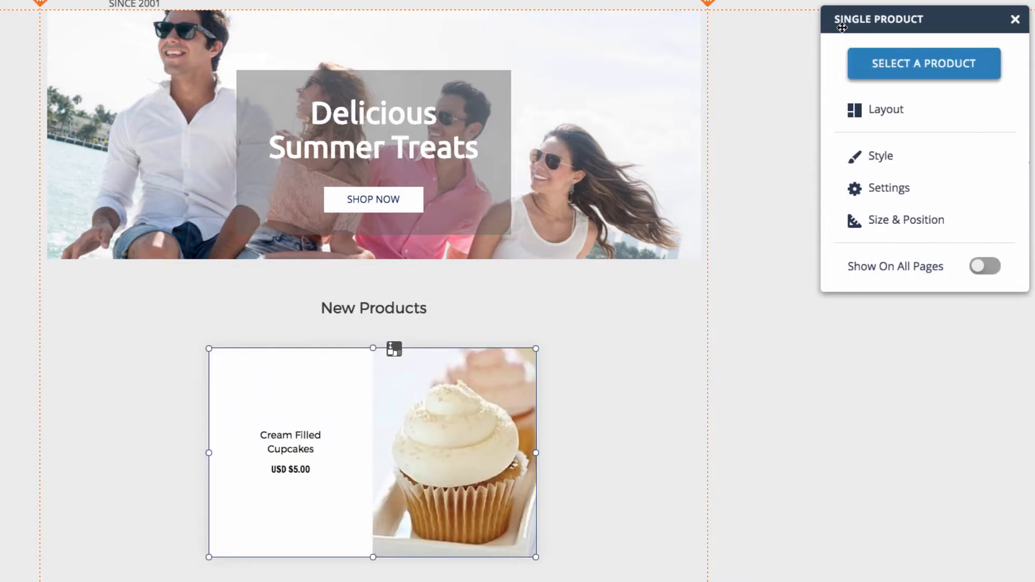
left_click(887, 158)
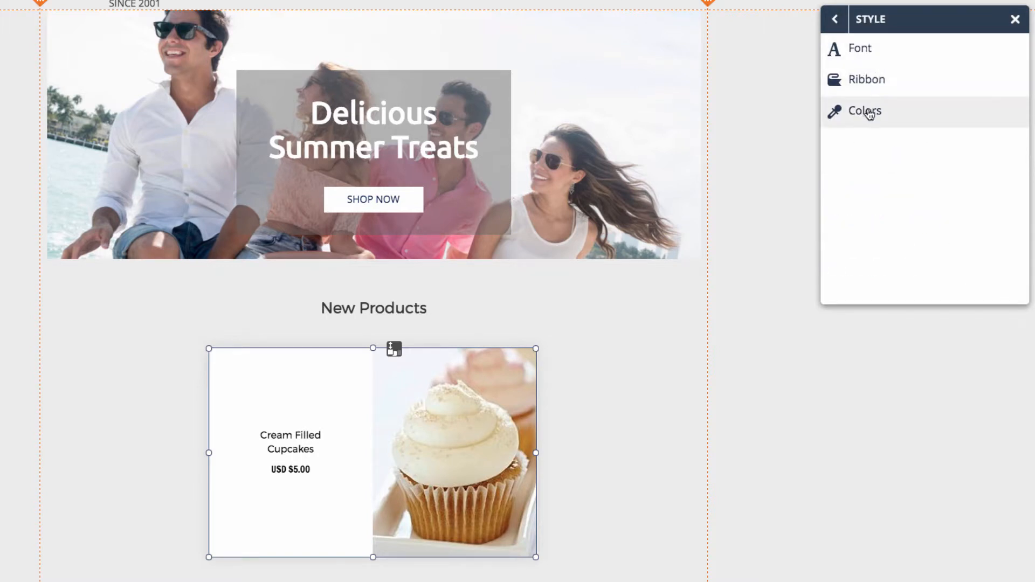
left_click(834, 19)
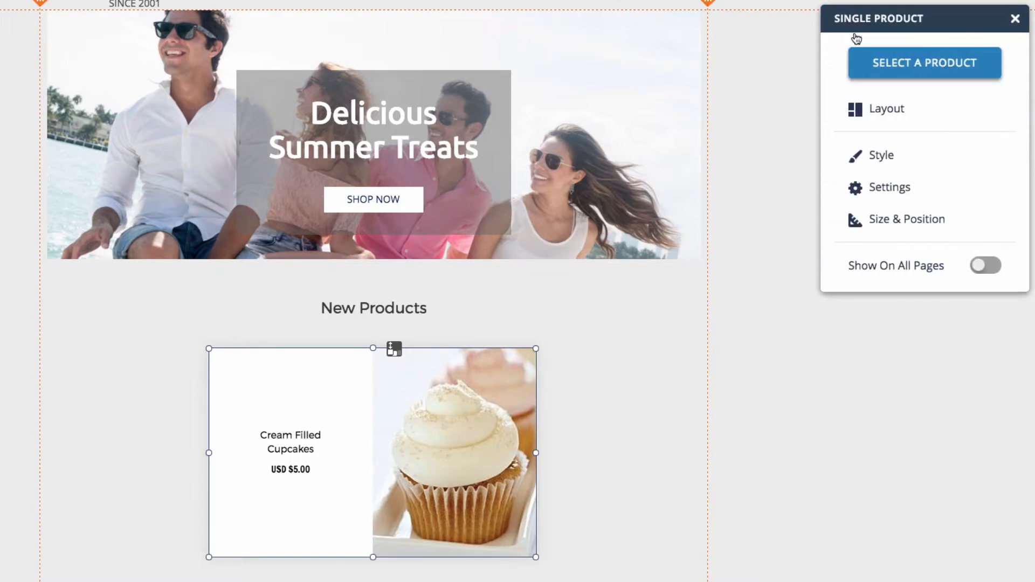
left_click(895, 199)
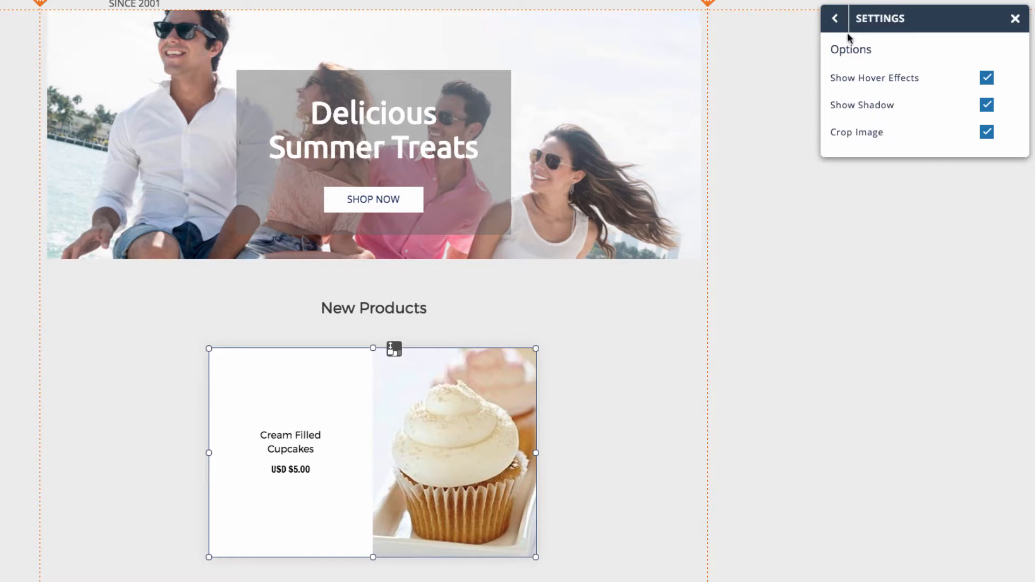
left_click(835, 19)
left_click(1015, 19)
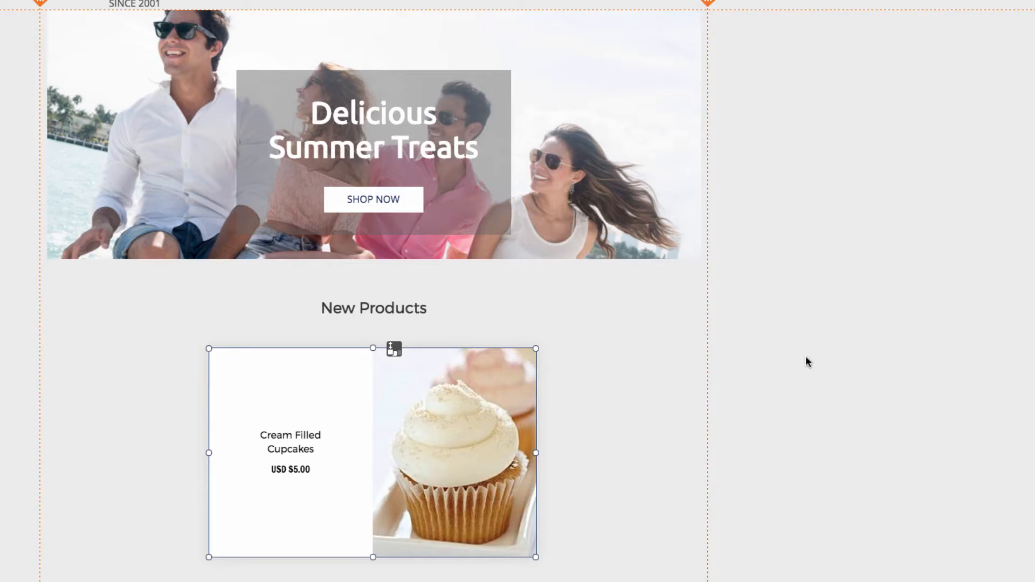
- Add a product slider store element to the Featured Collection section above the footer
scroll(806, 361, "down", 3)
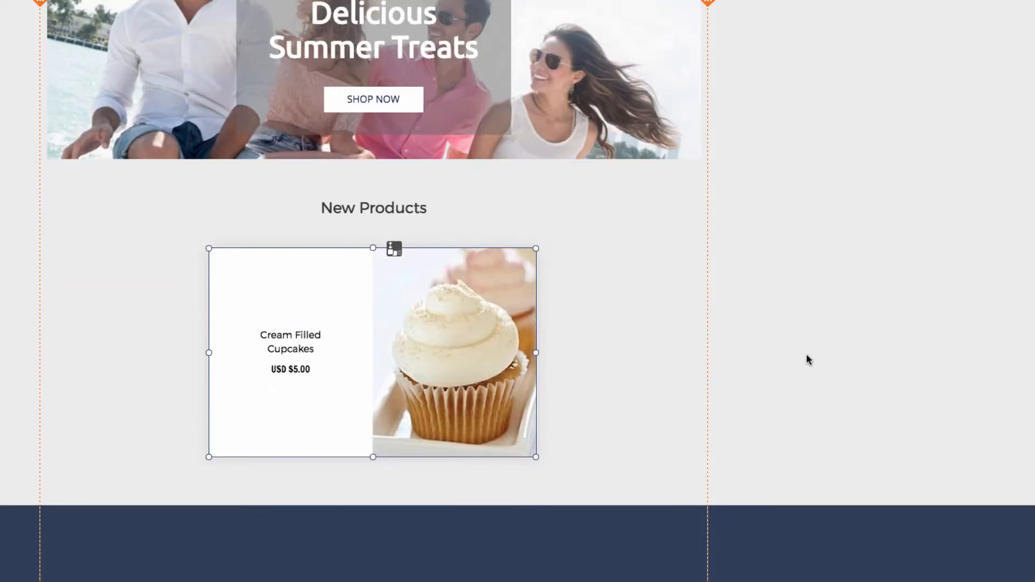
scroll(807, 351, "down", 15)
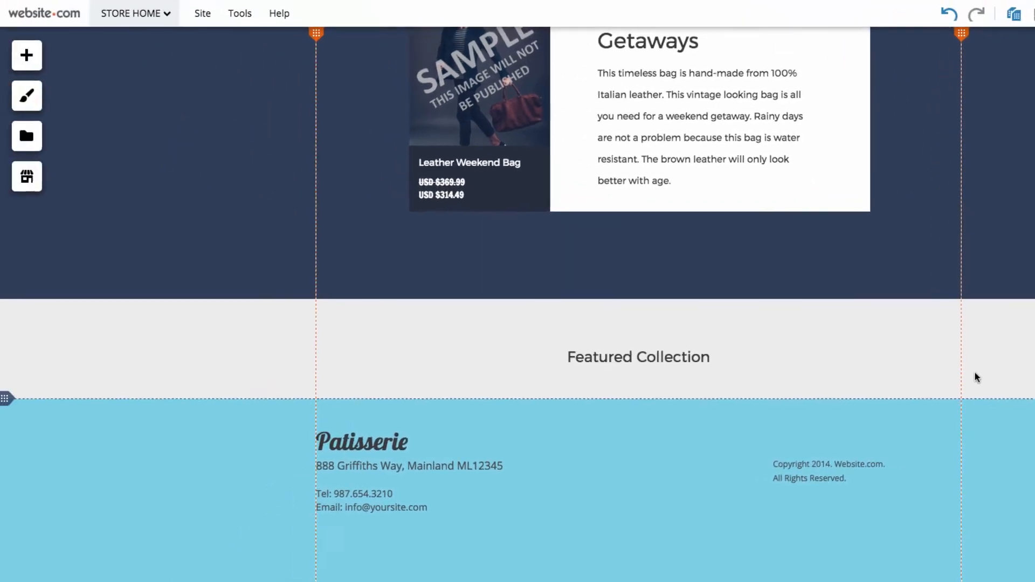
left_click(33, 180)
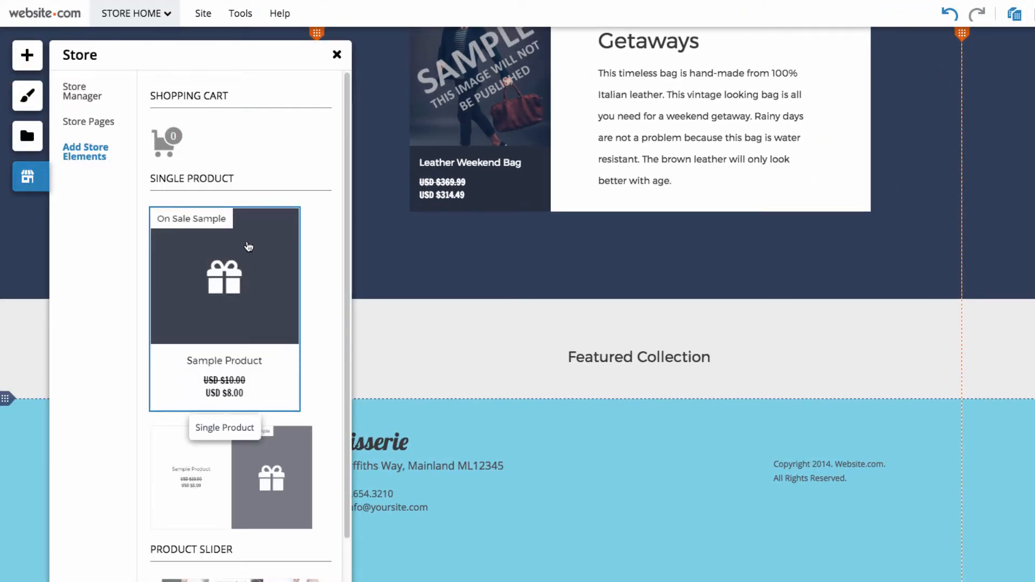
scroll(249, 248, "down", 2)
scroll(249, 248, "down", 1)
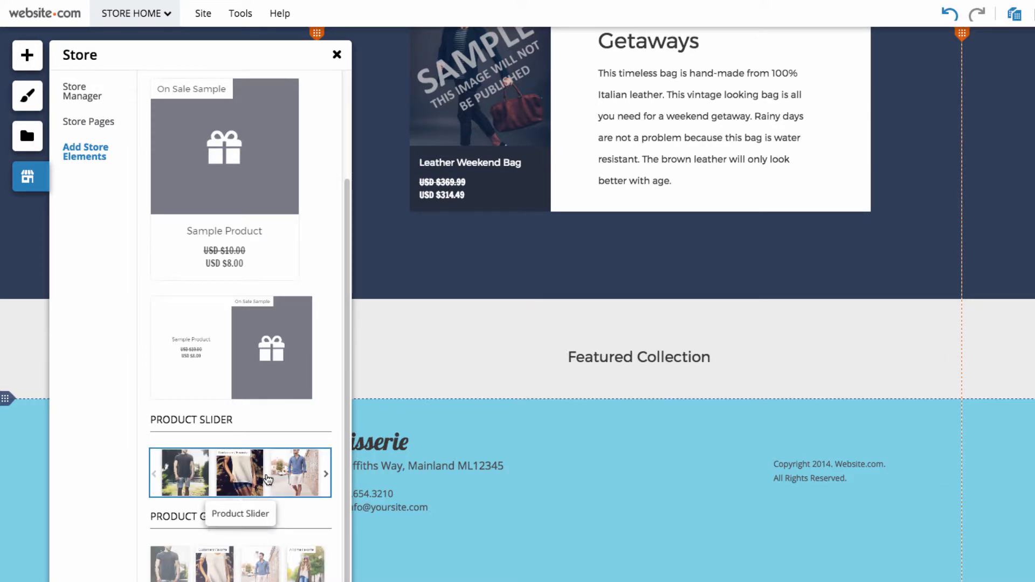
left_click_drag(265, 480, 620, 393)
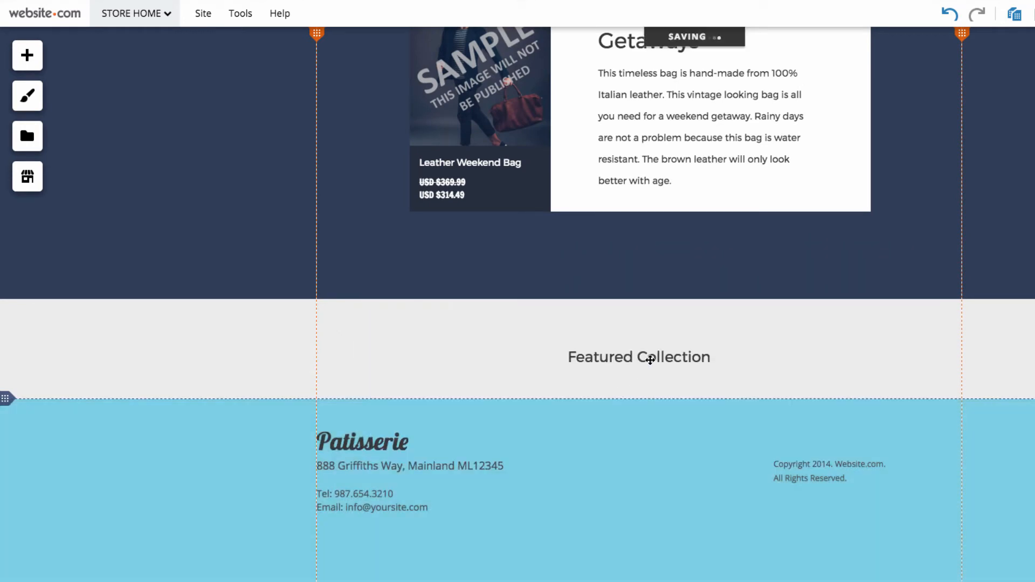
- Move the Featured Collection heading and product slider up, and extend the content area so the slider fits above the footer
left_click_drag(634, 318, 610, 318)
left_click_drag(675, 568, 673, 430)
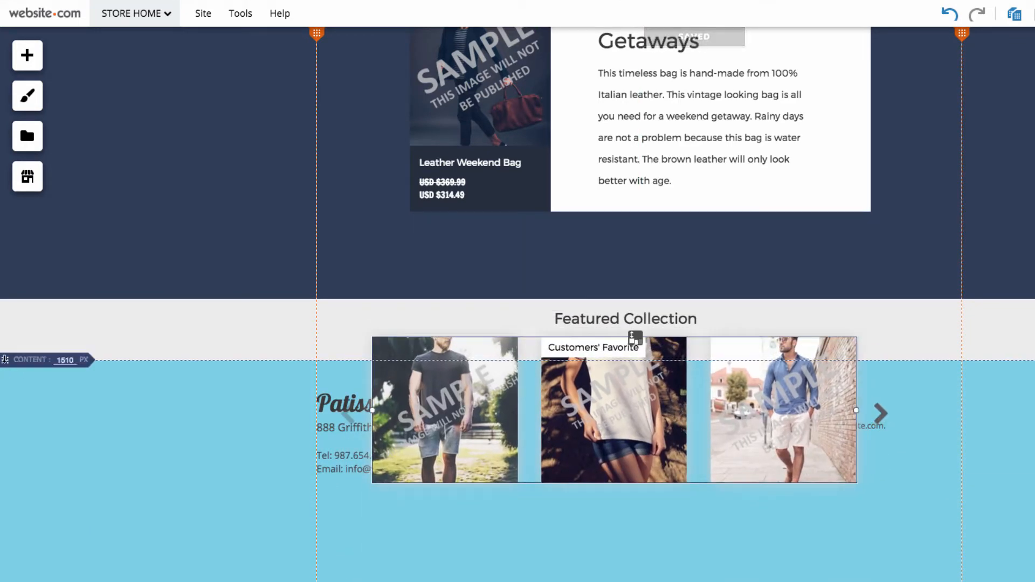
left_click_drag(5, 360, 18, 528)
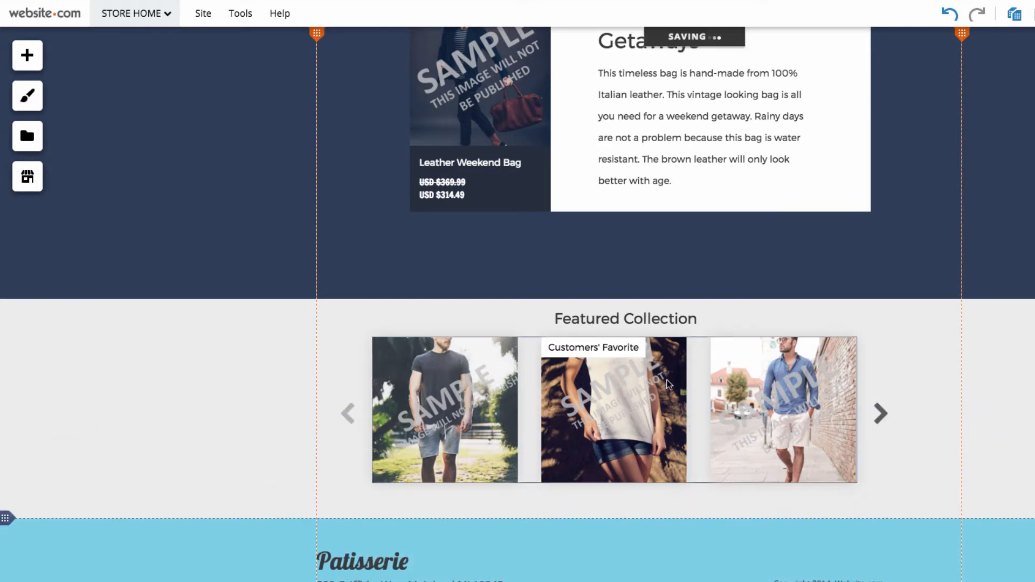
left_click_drag(668, 381, 681, 382)
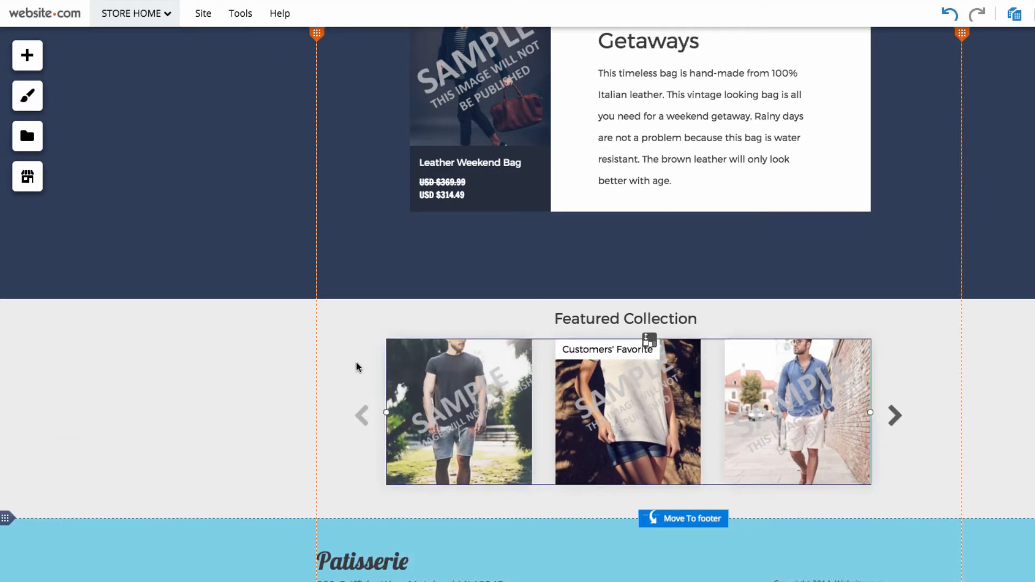
left_click(141, 371)
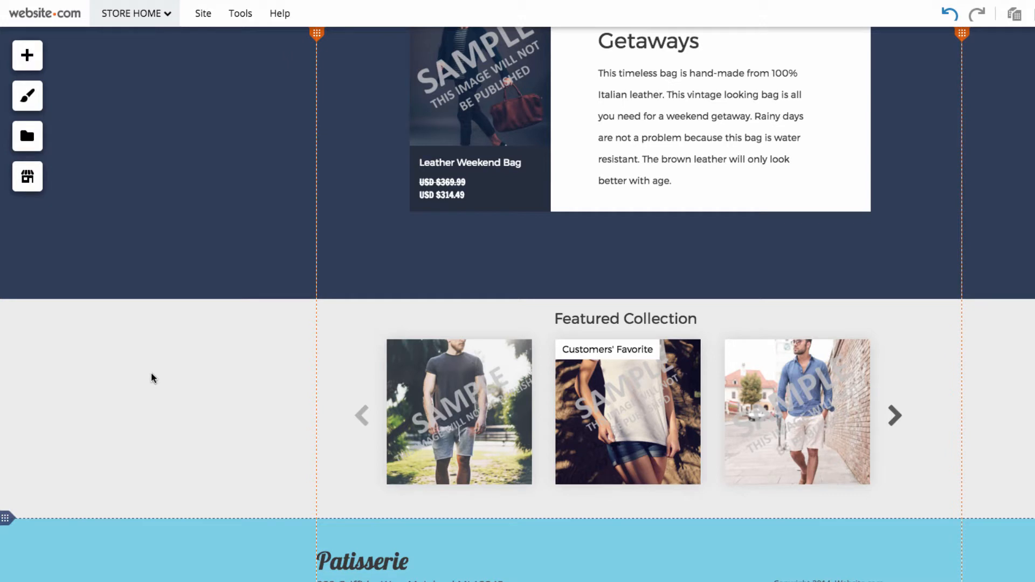
- Connect the product slider under the Featured Collection heading to the Tasty Treats collection
left_click(554, 401)
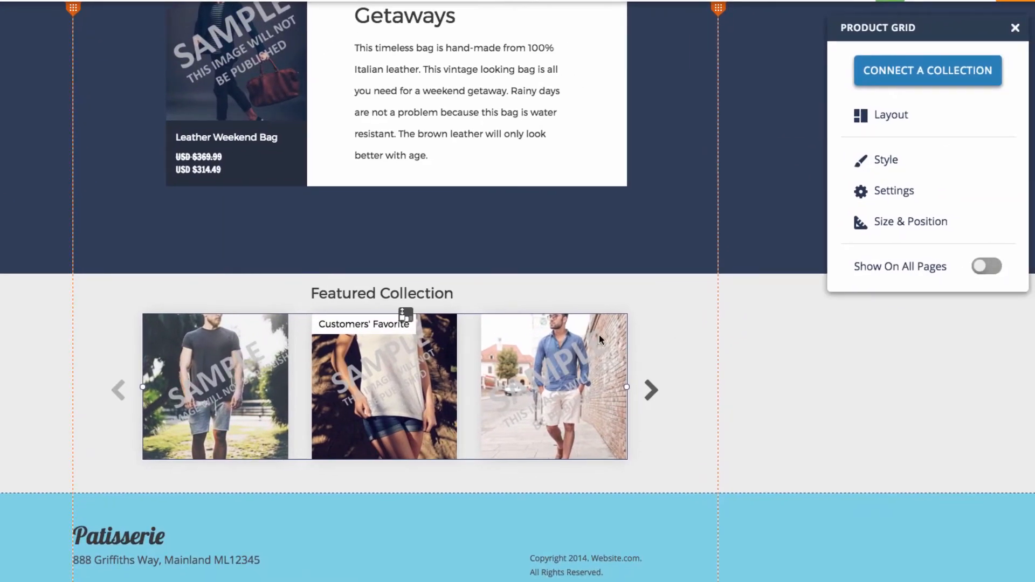
left_click(925, 84)
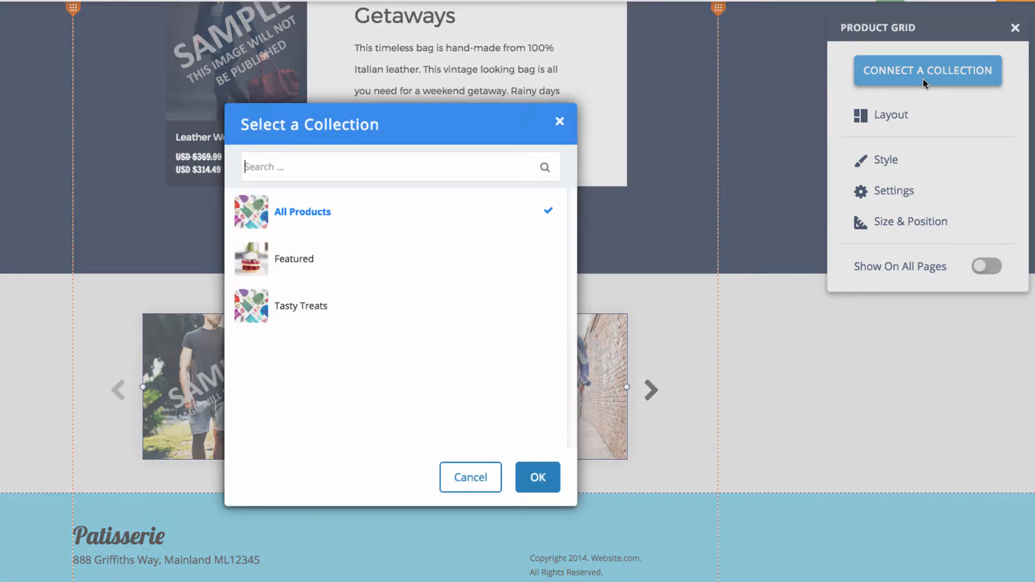
left_click(353, 306)
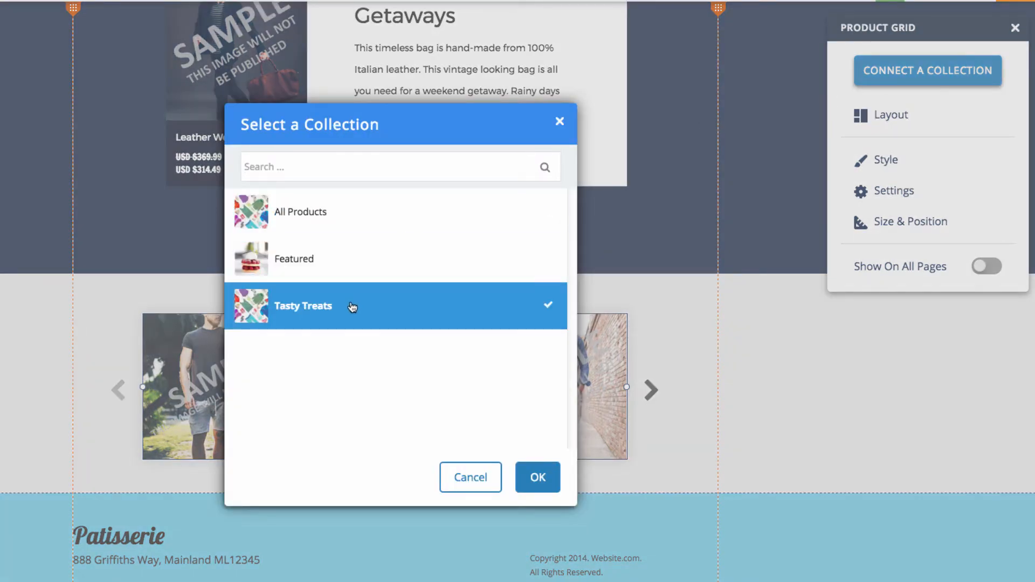
left_click(538, 477)
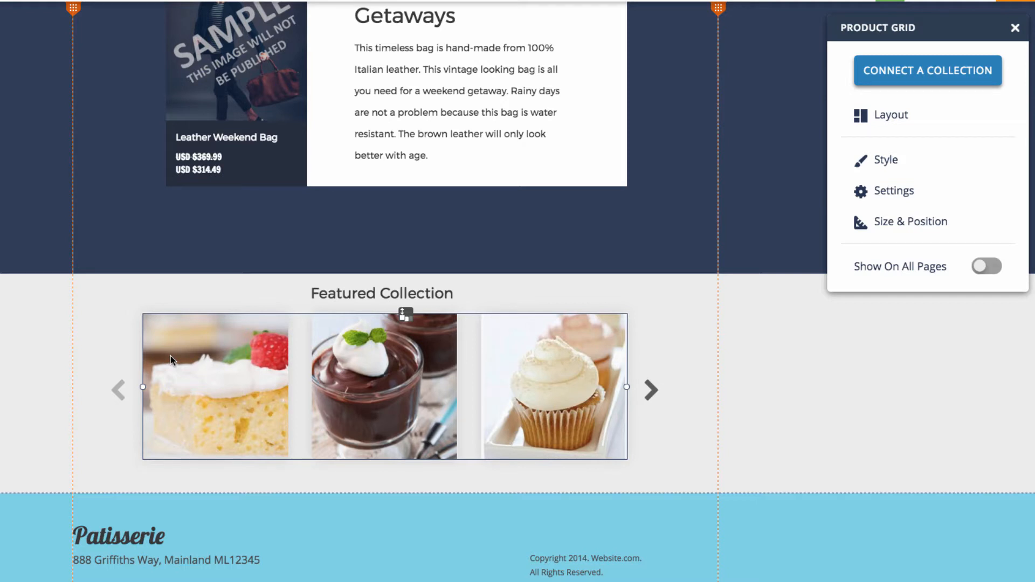
- Try the vertical layout on the Tasty Treats product grid, return it to the slider layout, and set its margin to 20 px
left_click(911, 124)
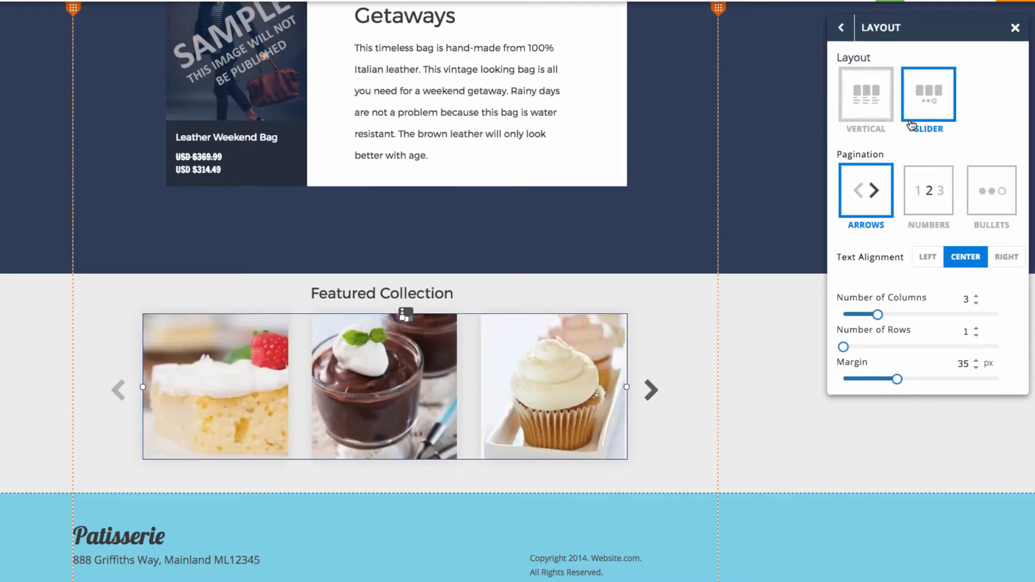
left_click(879, 110)
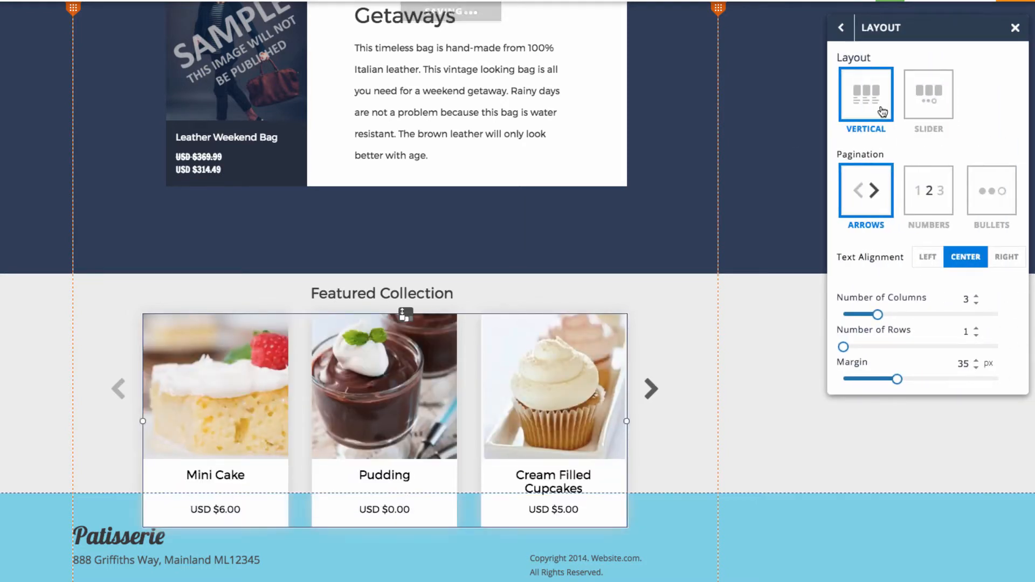
left_click(919, 107)
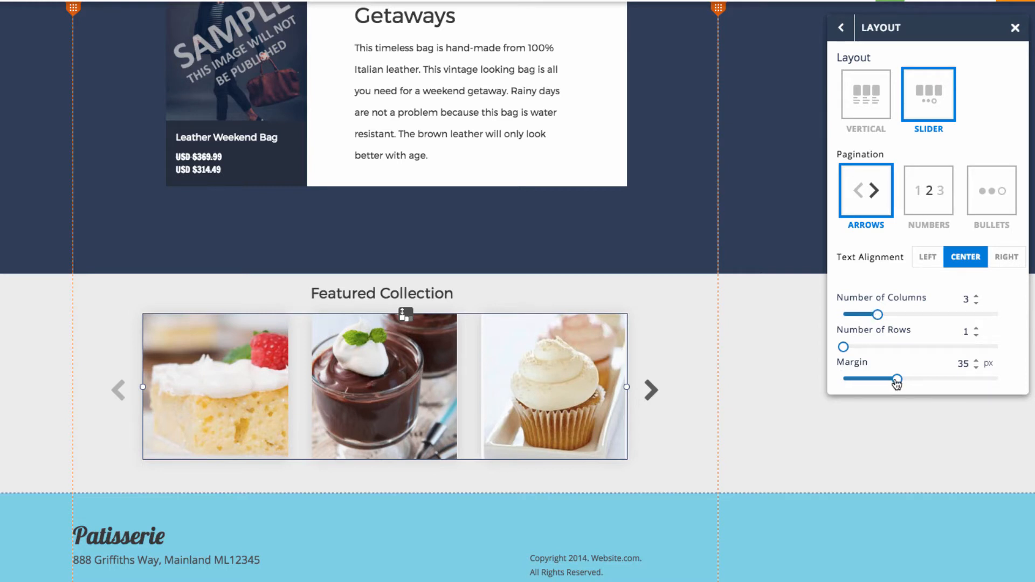
left_click_drag(897, 382, 874, 381)
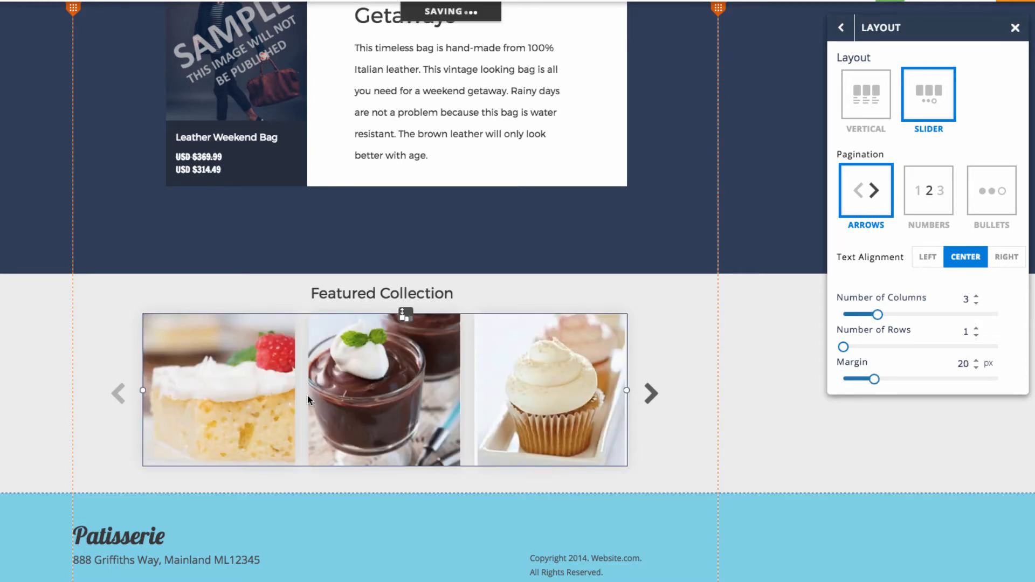
left_click(842, 38)
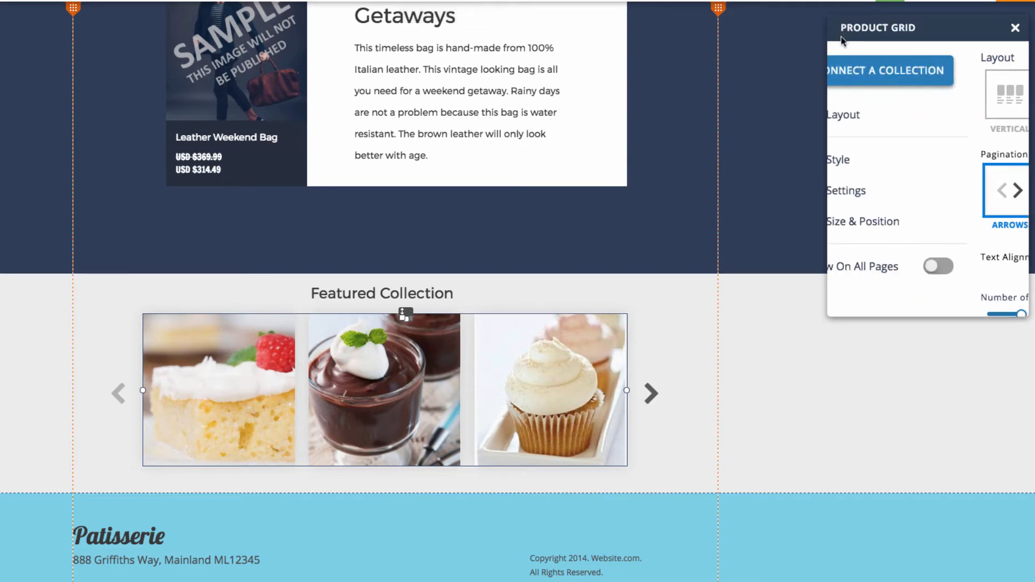
- Review the style and settings options of the Tasty Treats product slider
left_click(885, 161)
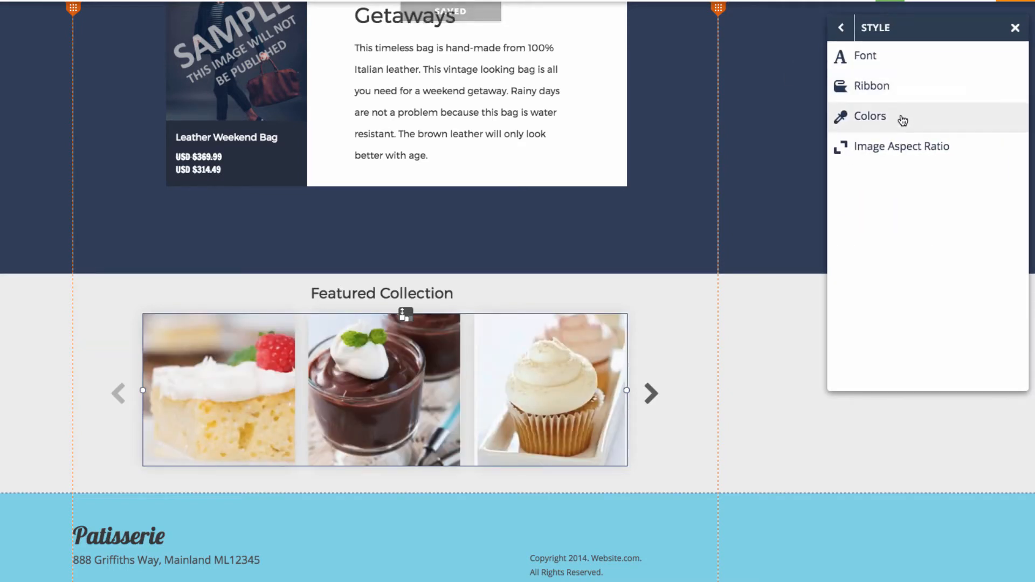
left_click(840, 27)
left_click(895, 197)
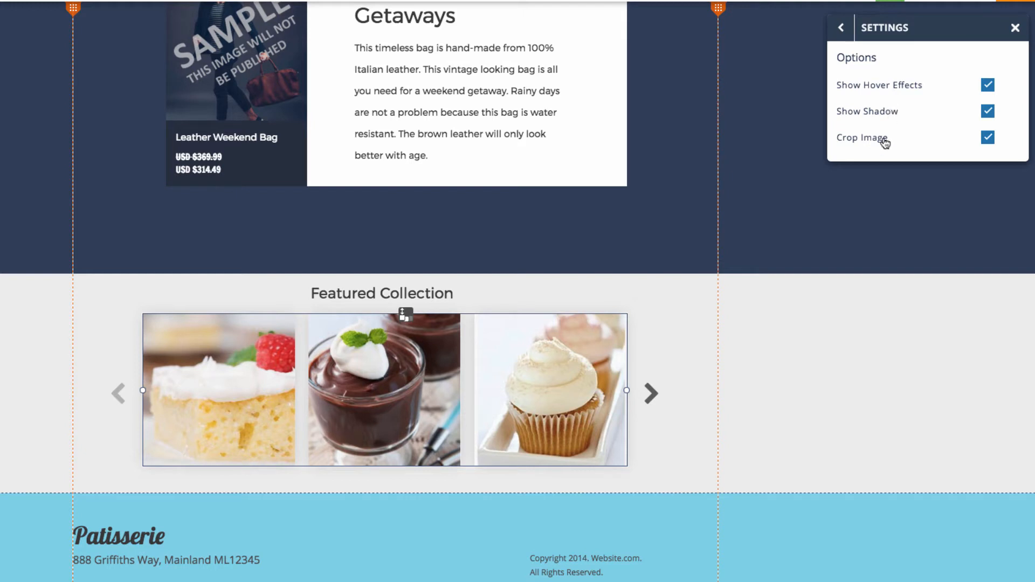
left_click(854, 31)
left_click(805, 407)
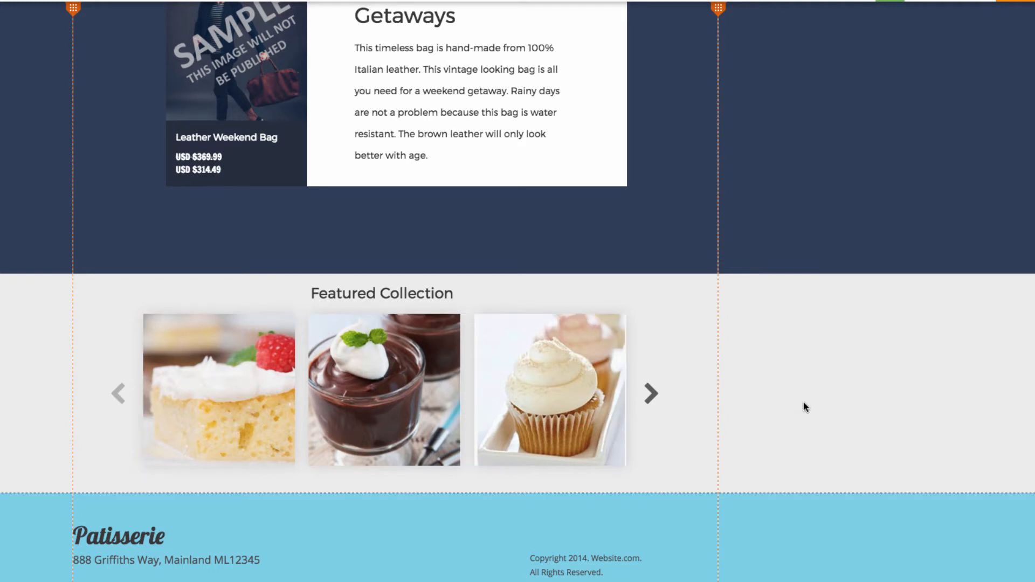
- Add a shopping cart store element to the page header, above the More item of the navigation menu
scroll(803, 402, "up", 10)
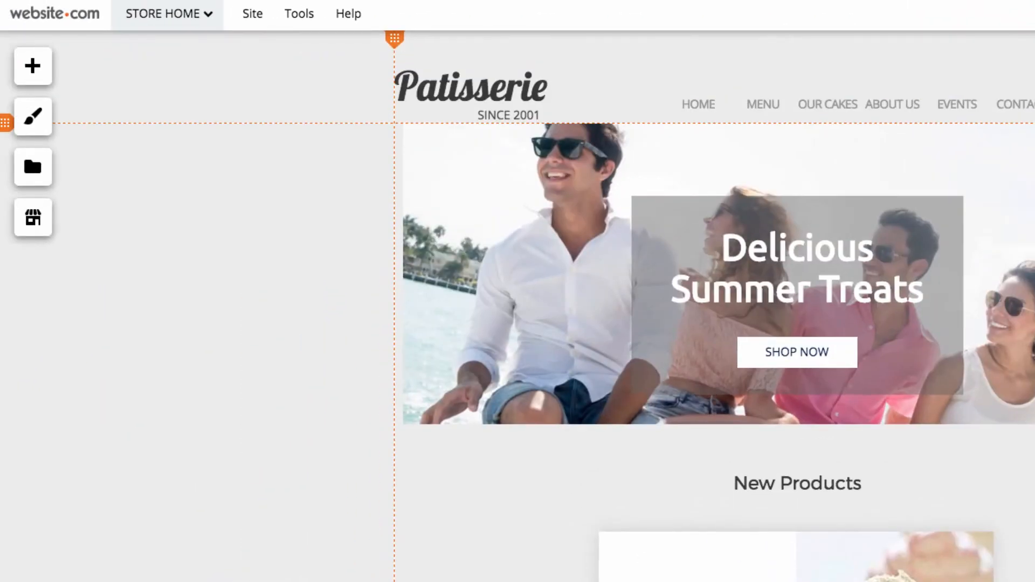
left_click(29, 224)
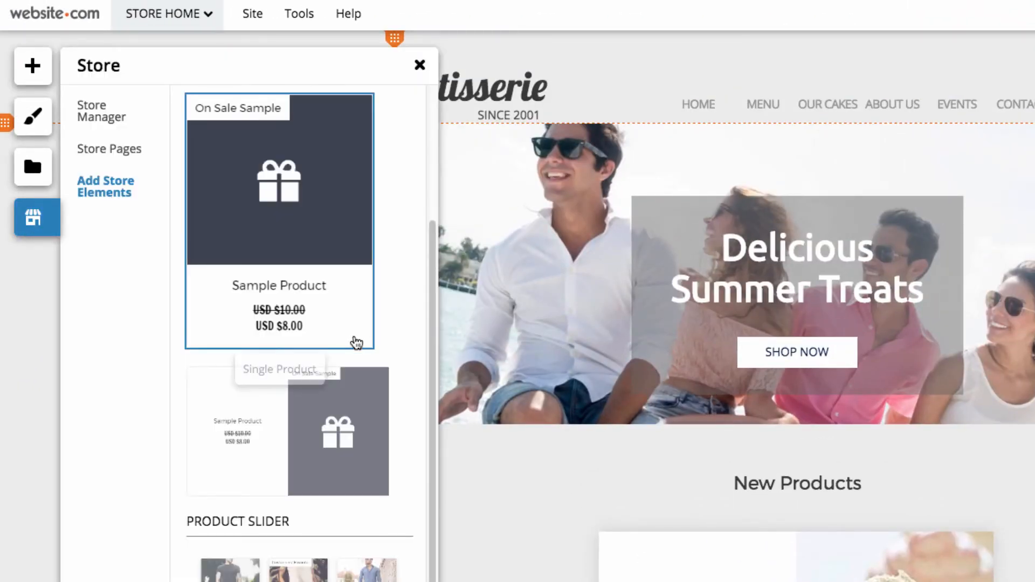
scroll(355, 343, "up", 3)
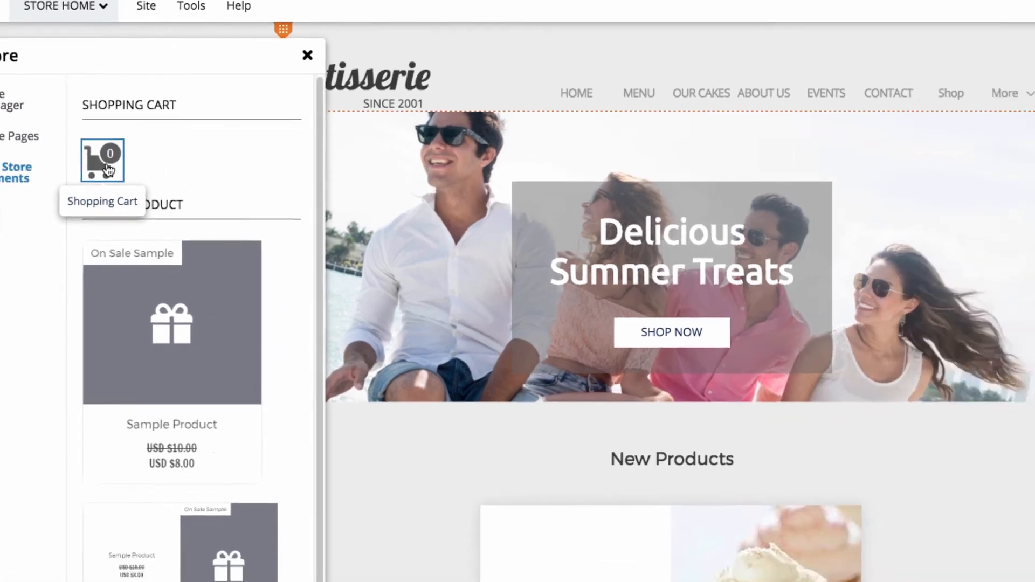
left_click_drag(209, 184, 649, 198)
left_click_drag(218, 147, 644, 31)
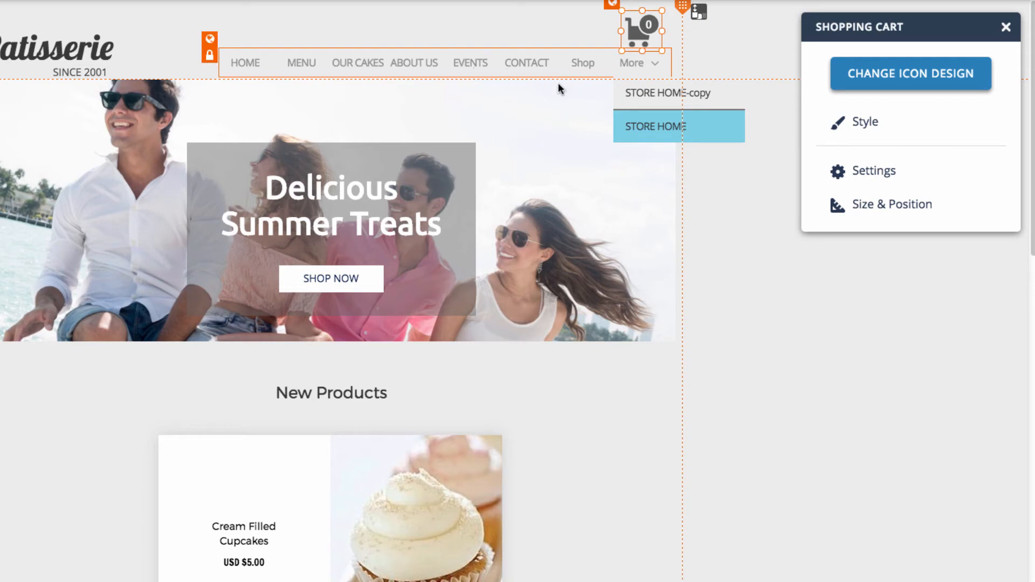
- Try several shopping cart icon designs and choose the cart with the square item-count badge
left_click(888, 73)
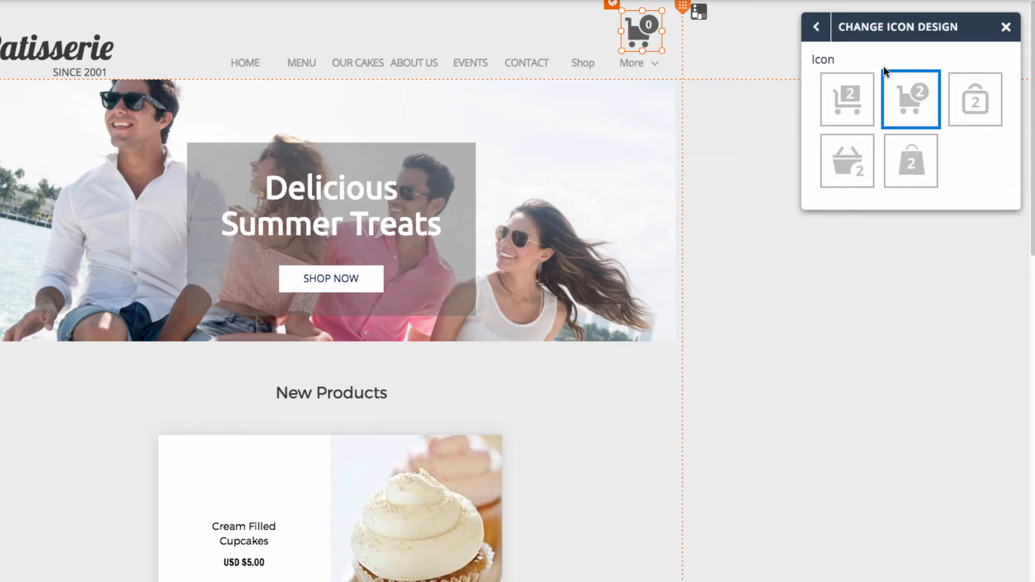
left_click(851, 103)
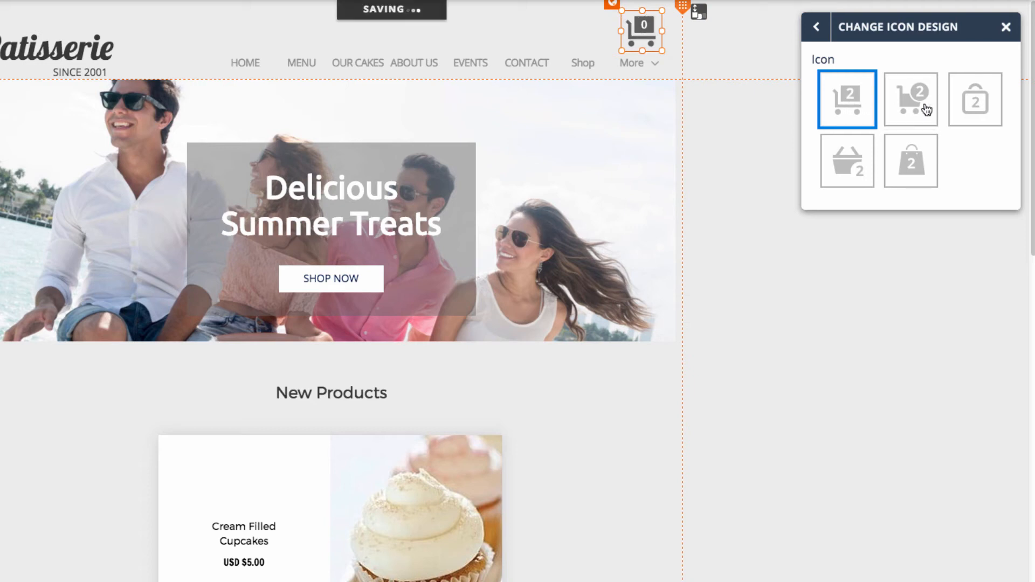
left_click(971, 106)
left_click(863, 105)
left_click(817, 28)
- Check the style options of the shopping cart element and close its properties
left_click(876, 126)
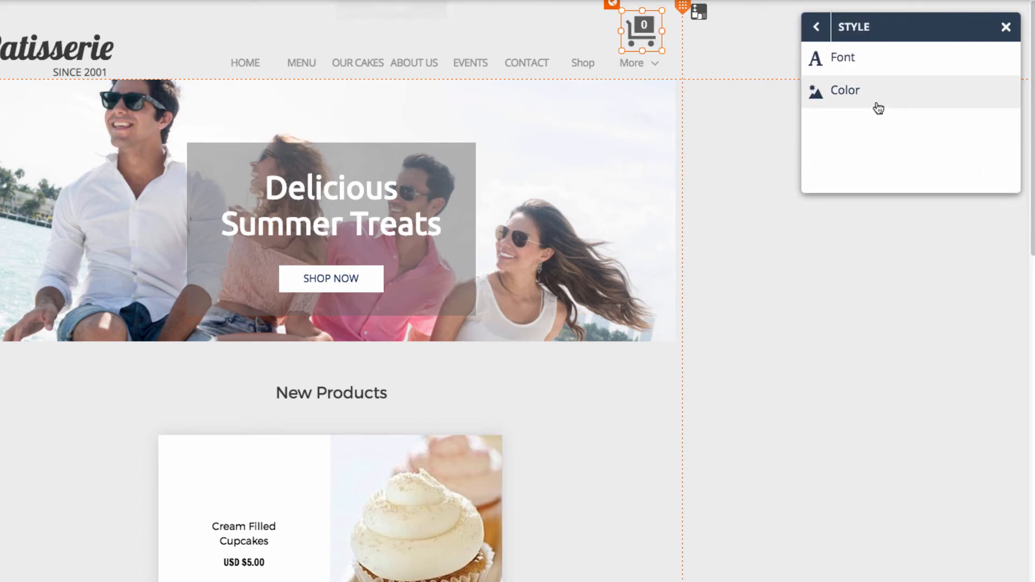
left_click(816, 27)
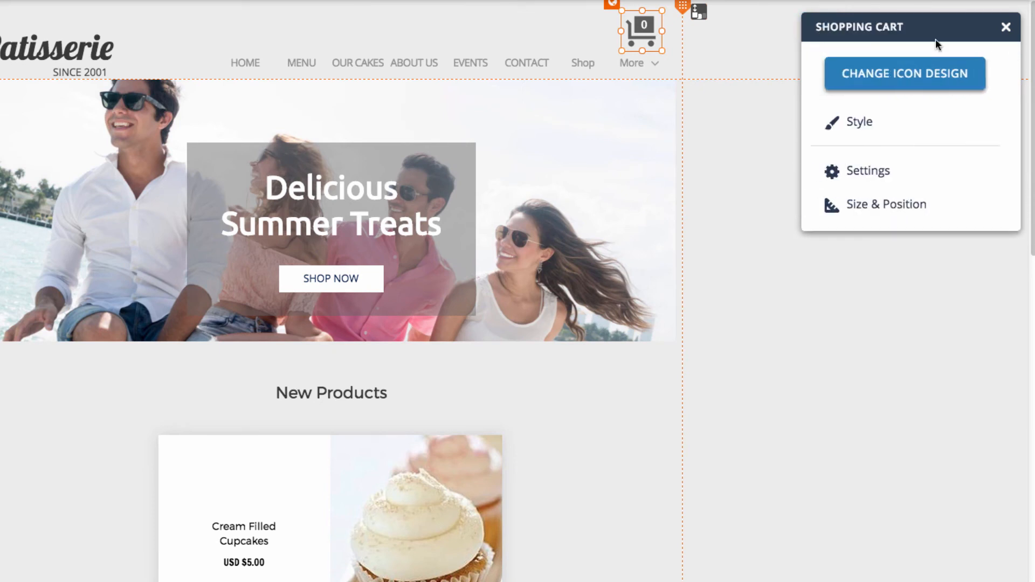
left_click(1006, 28)
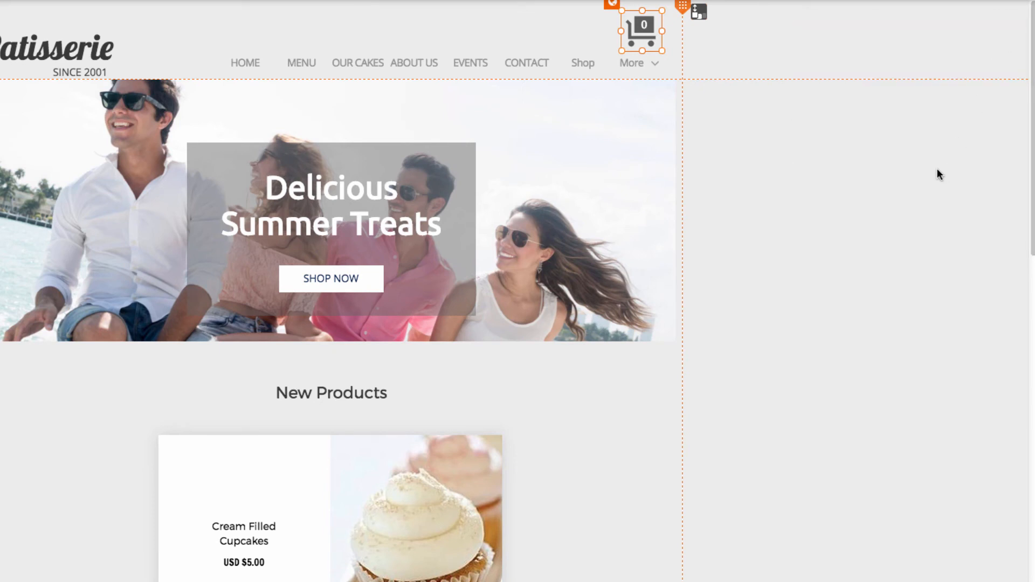